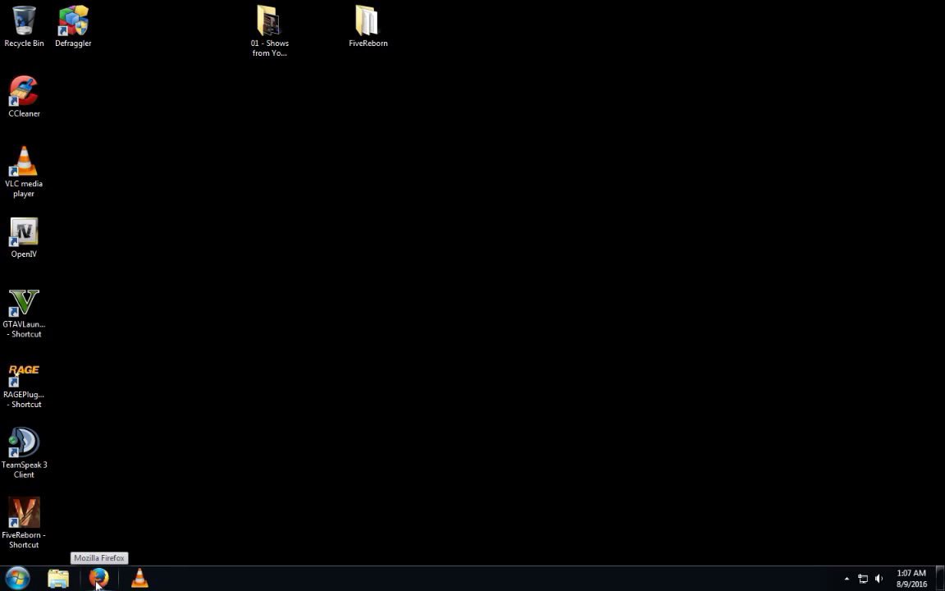
Step: Open Firefox, search Google for "fivereborn" and open the FiveReborn Release page from the results
click(98, 579)
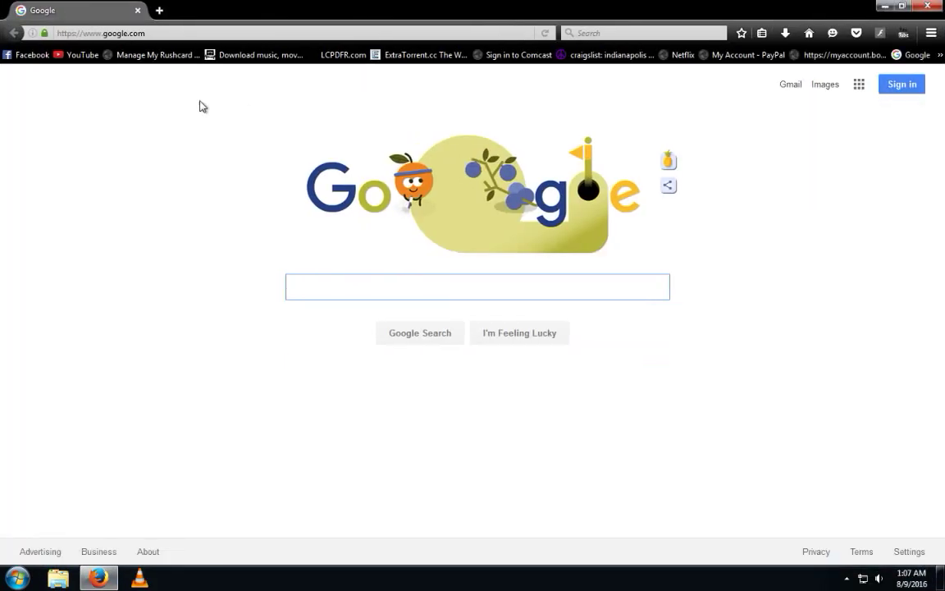
click(523, 33)
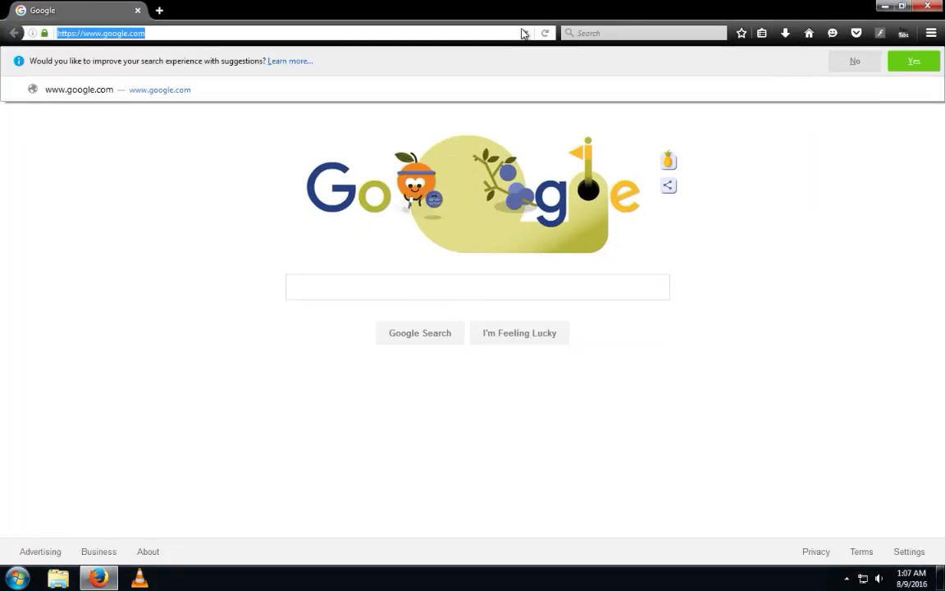
click(170, 89)
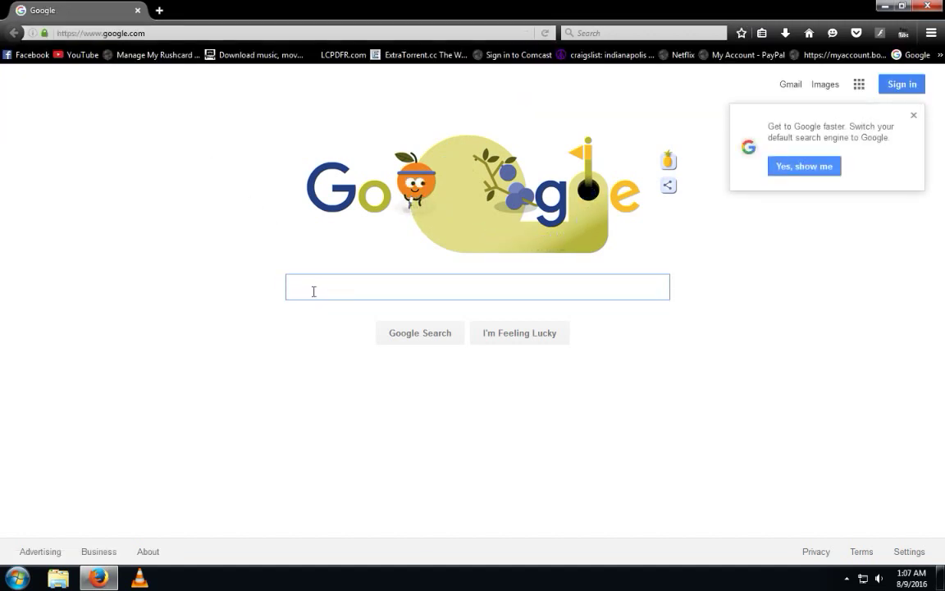
text(www)
key(BackSpace)
key(BackSpace)
key(BackSpace)
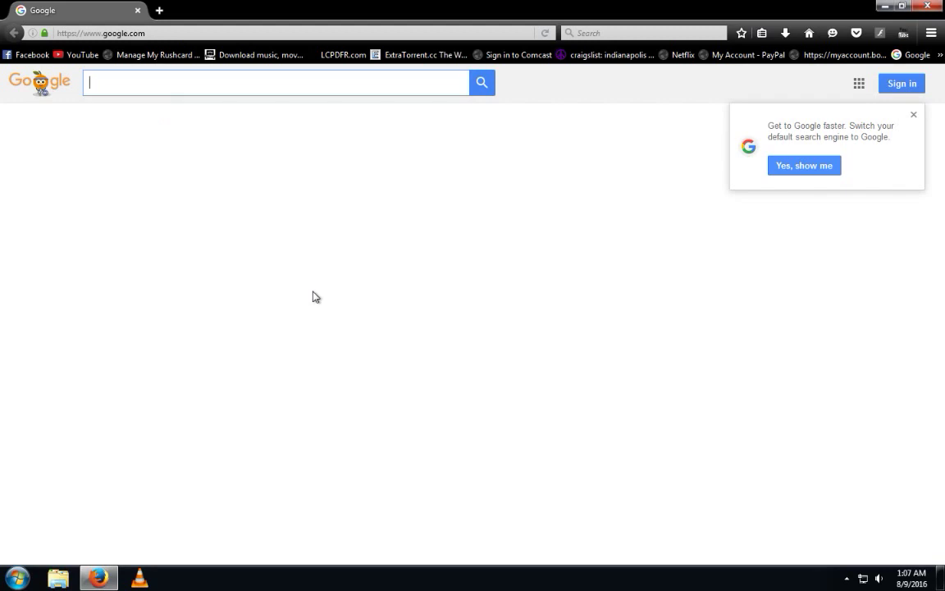
text(fiver)
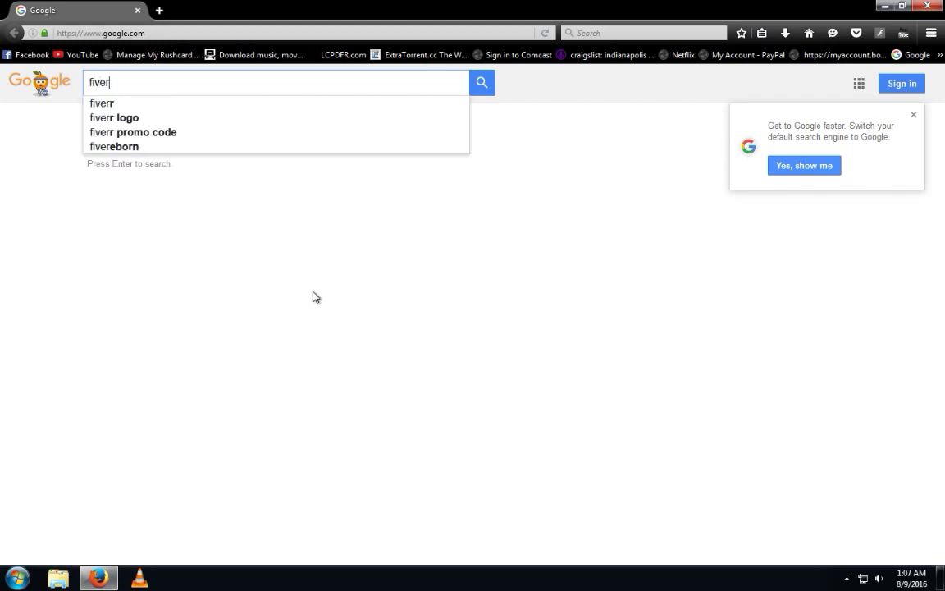
text(eborn)
click(187, 246)
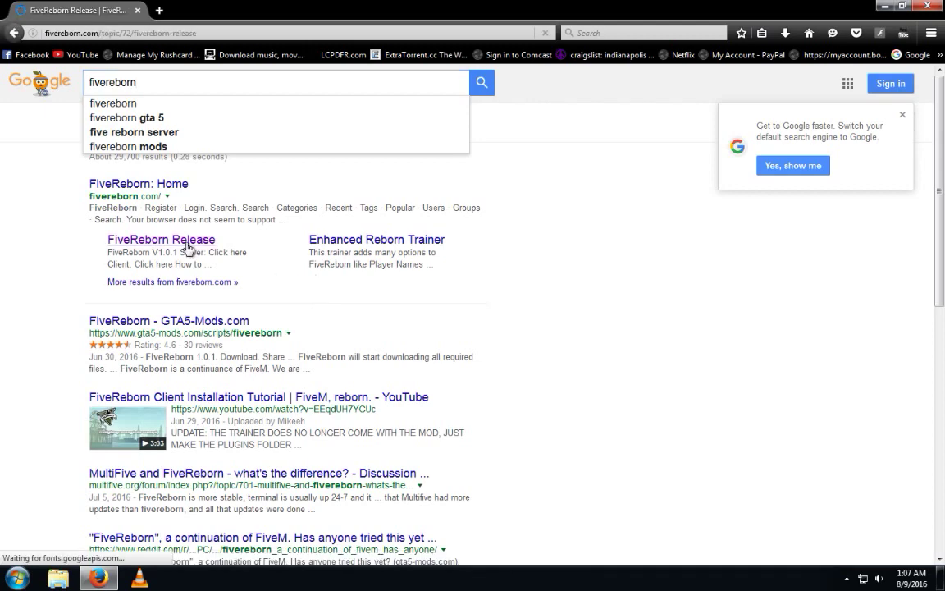
Step: Download the FiveReborn client, saving FiveReborn.exe, and show the downloaded file in its folder
click(185, 263)
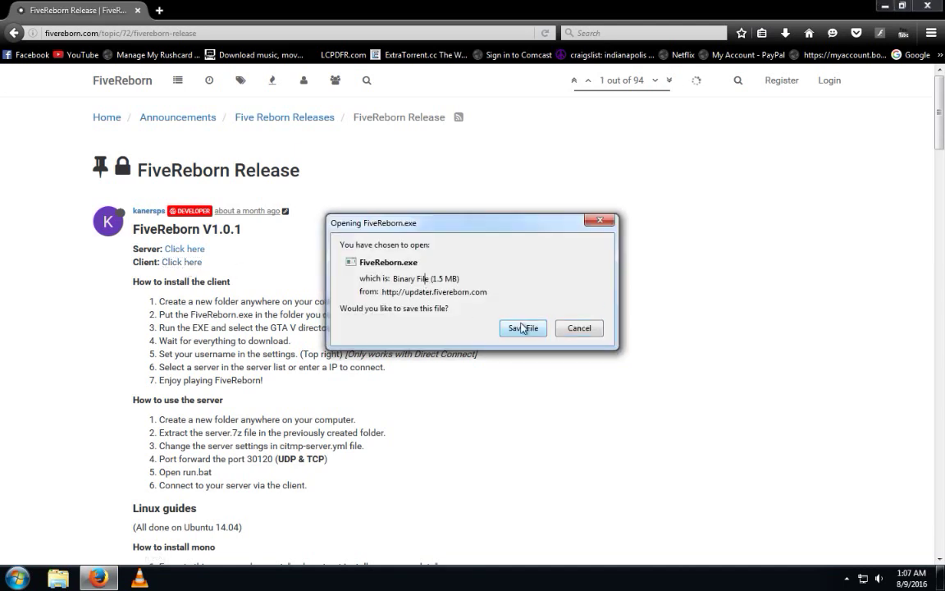
click(522, 328)
click(786, 34)
click(776, 72)
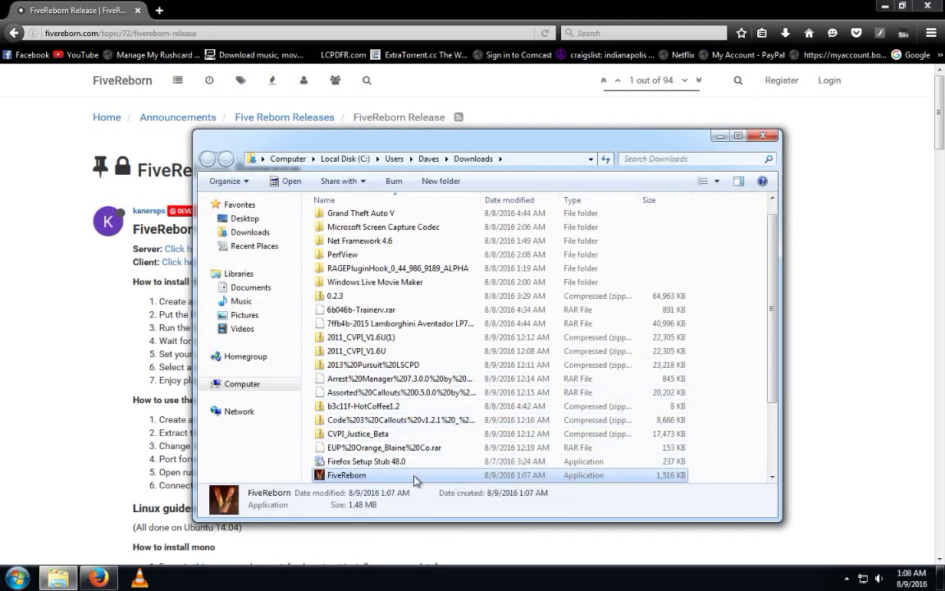
Step: Create a new folder on the desktop named "FiveReborn 2"
click(885, 6)
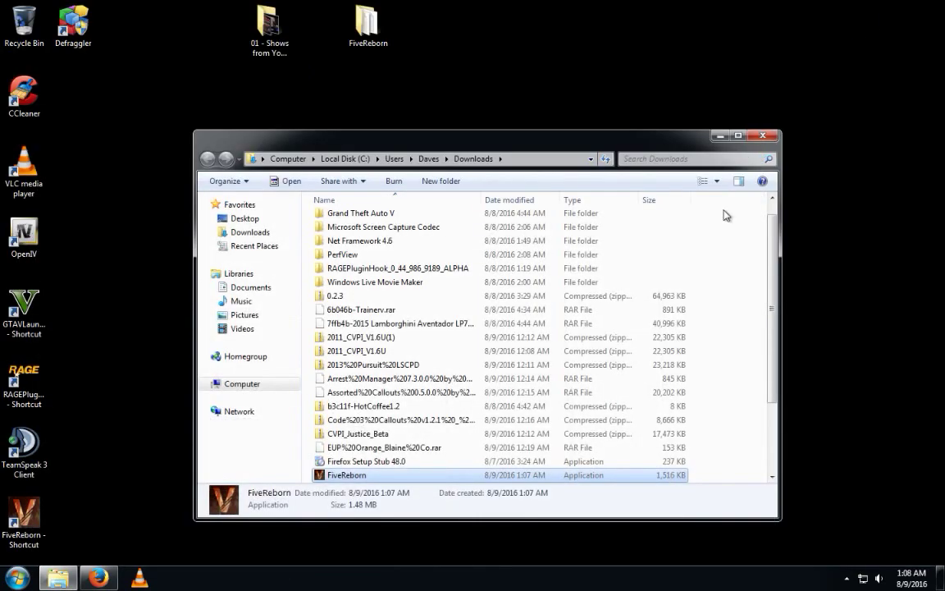
right_click(841, 252)
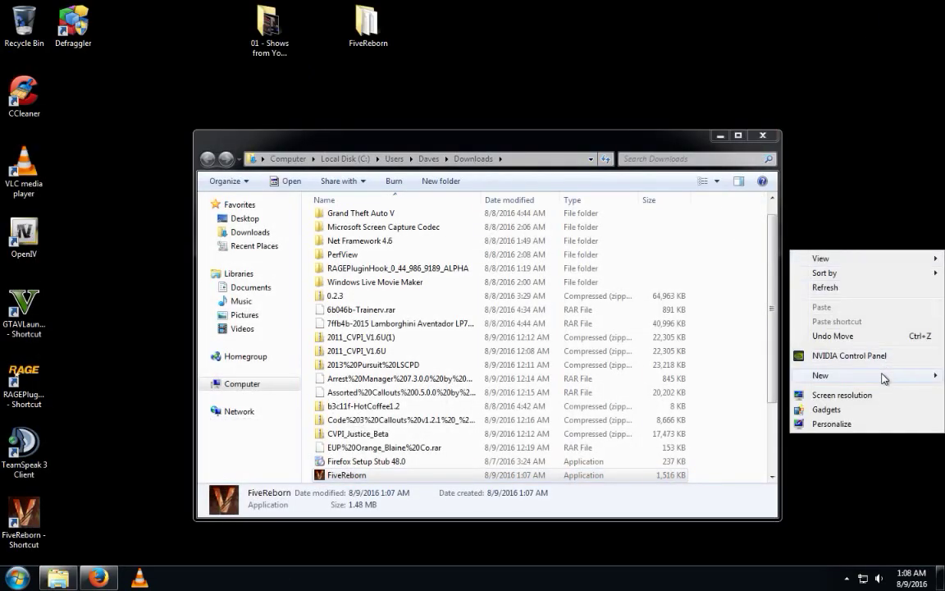
mouse_move(813, 384)
click(678, 375)
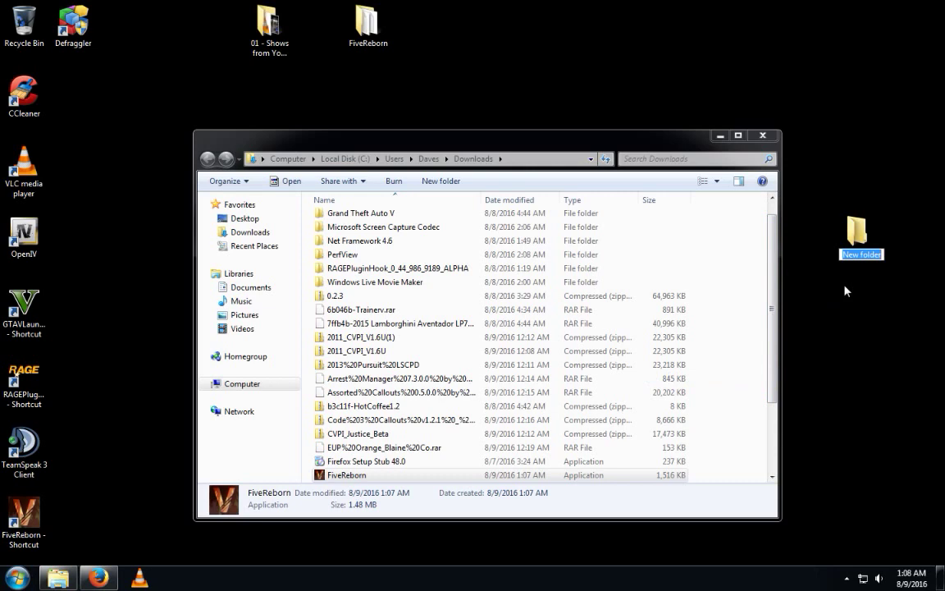
text(Five)
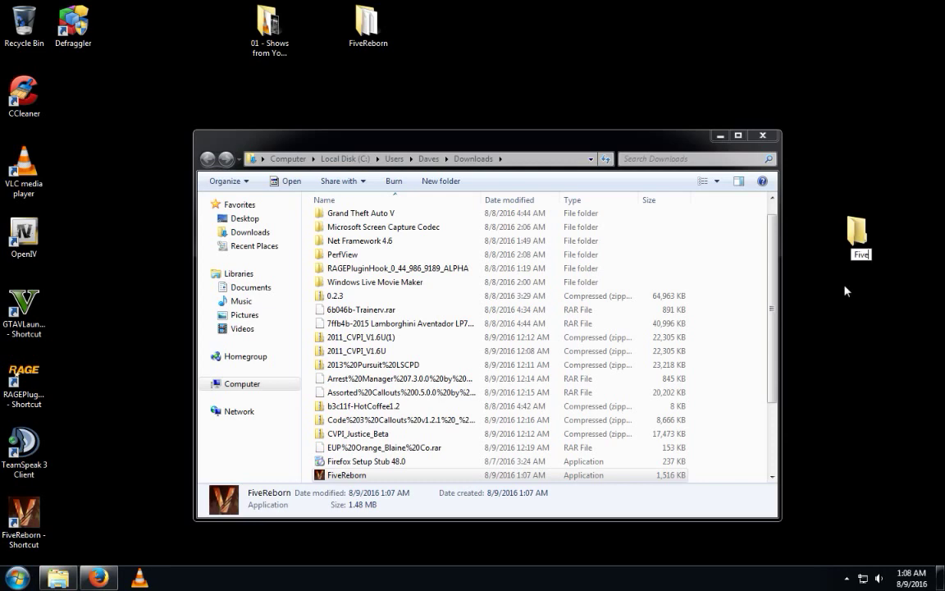
text(Reborn 2)
key(Return)
Step: Move the downloaded FiveReborn application into the FiveReborn 2 folder and run it from there
drag(348, 475, 857, 257)
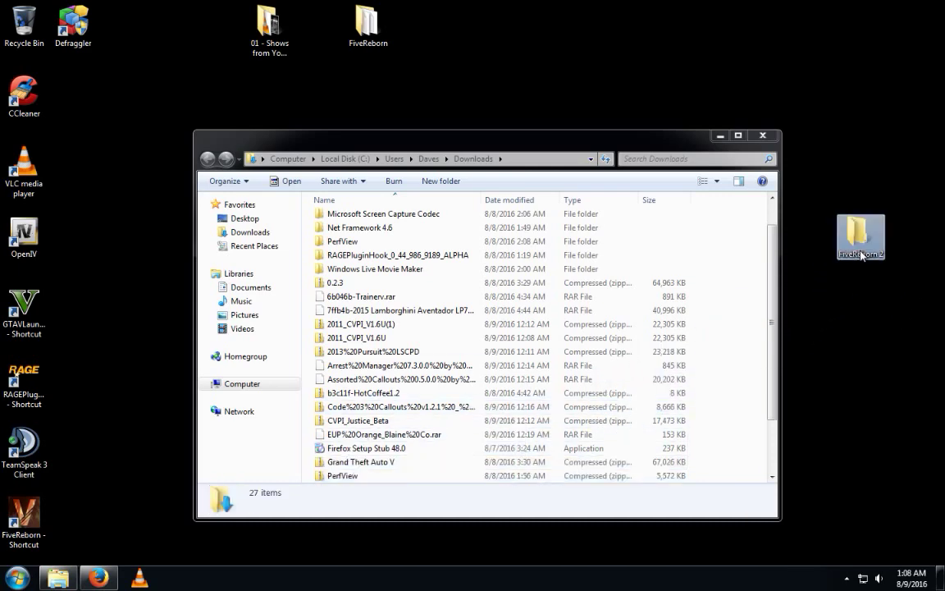
double_click(861, 255)
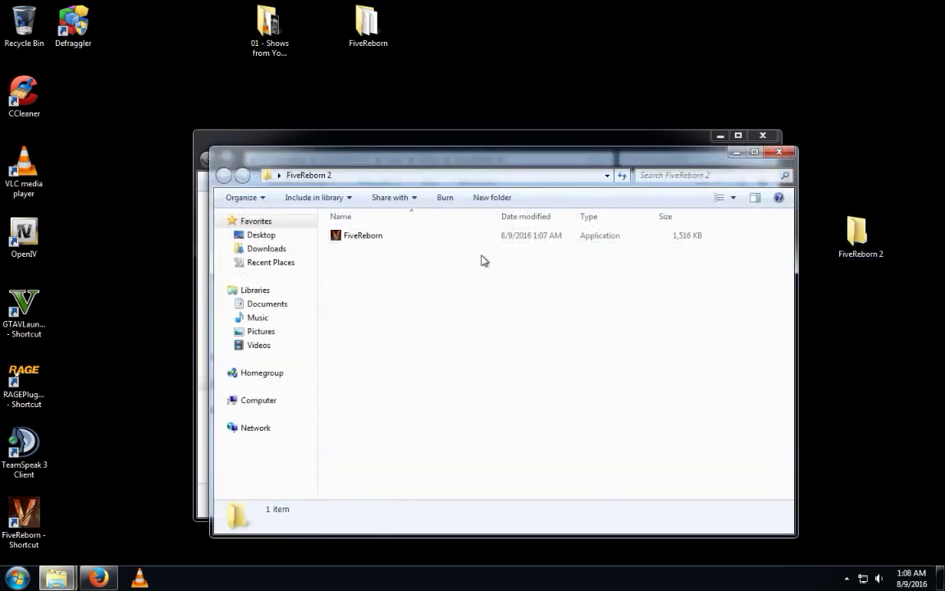
double_click(446, 240)
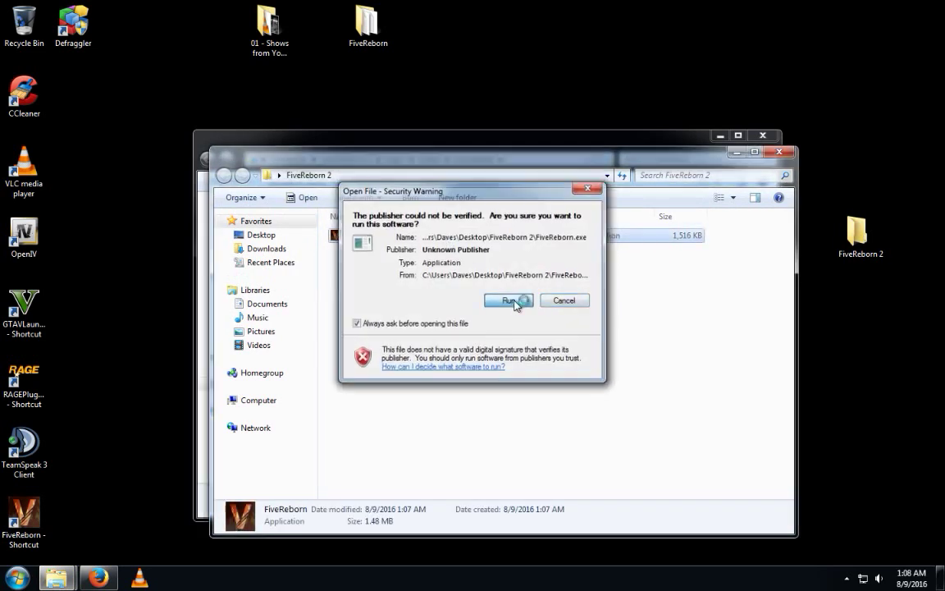
click(509, 301)
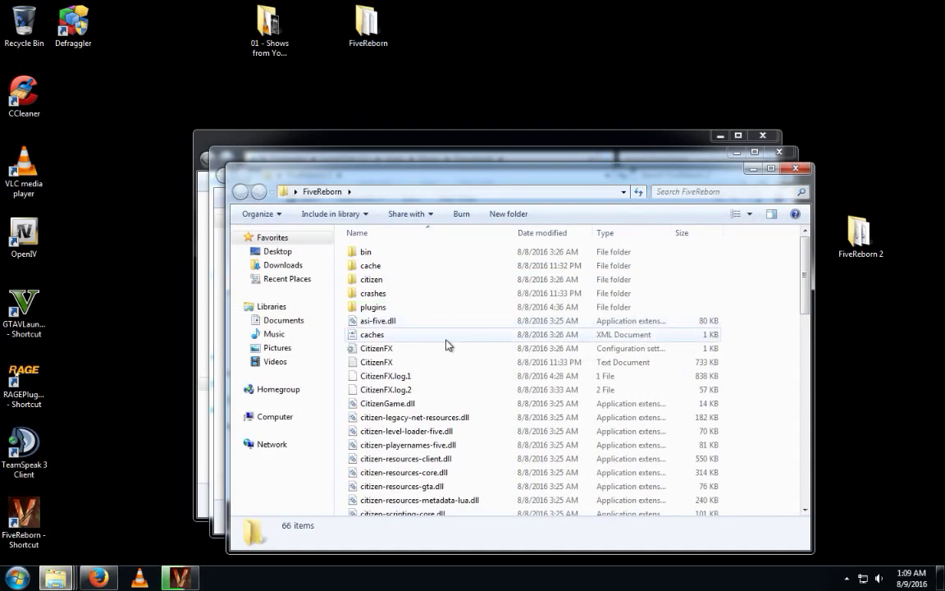
Step: Examine the contents of the existing FiveReborn folder and its plugins subfolder
scroll(448, 343, down, 10)
scroll(448, 344, up, 10)
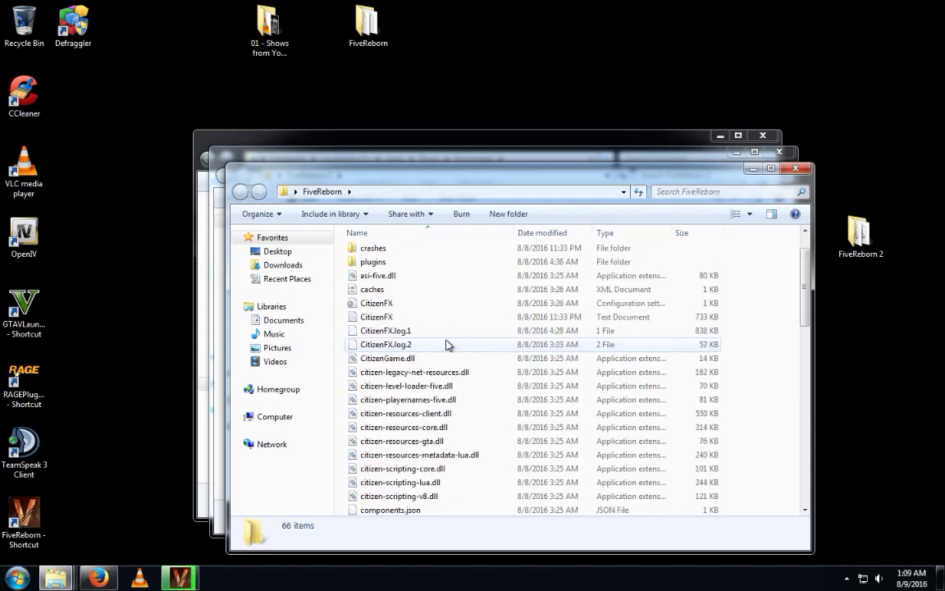
double_click(424, 307)
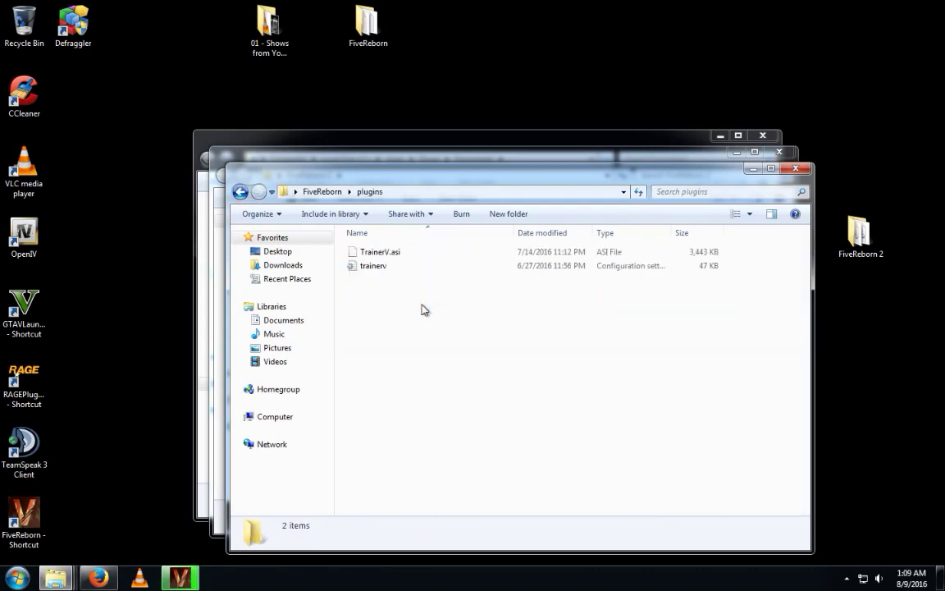
click(241, 191)
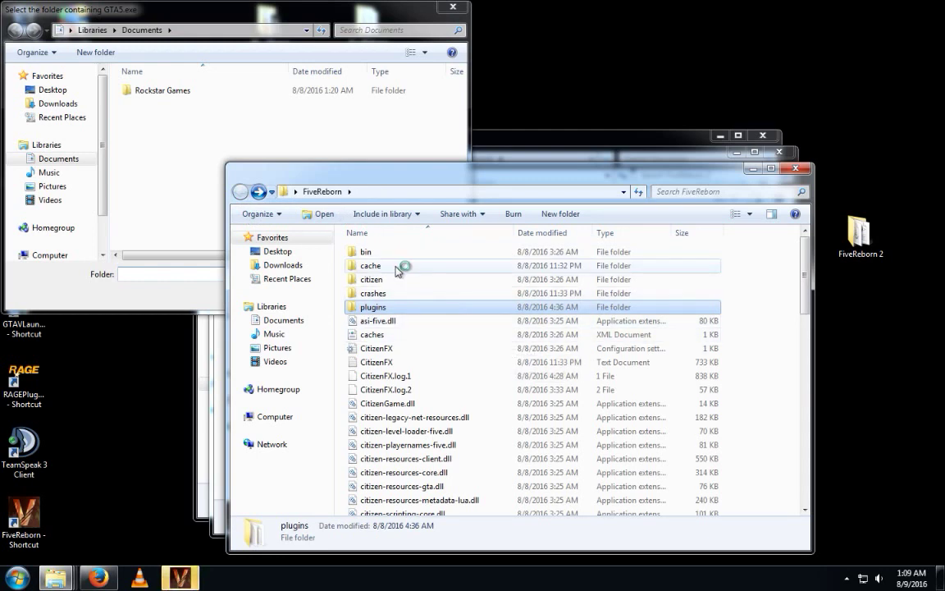
Step: Select the Grand Theft Auto V folder under C: > Program Files > Rockstar Games as the folder containing GTA5.exe
click(201, 127)
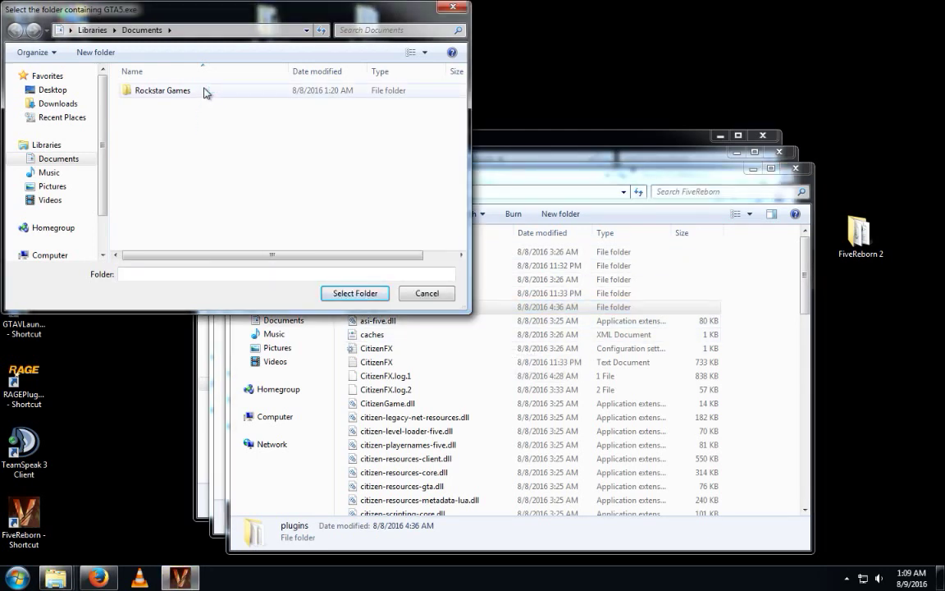
drag(102, 133, 105, 176)
click(61, 207)
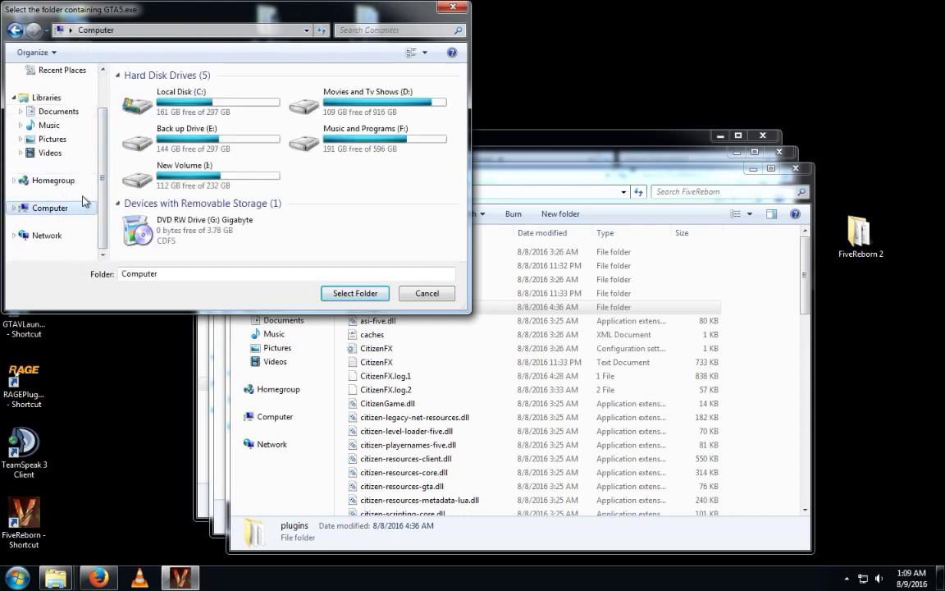
double_click(213, 101)
double_click(174, 118)
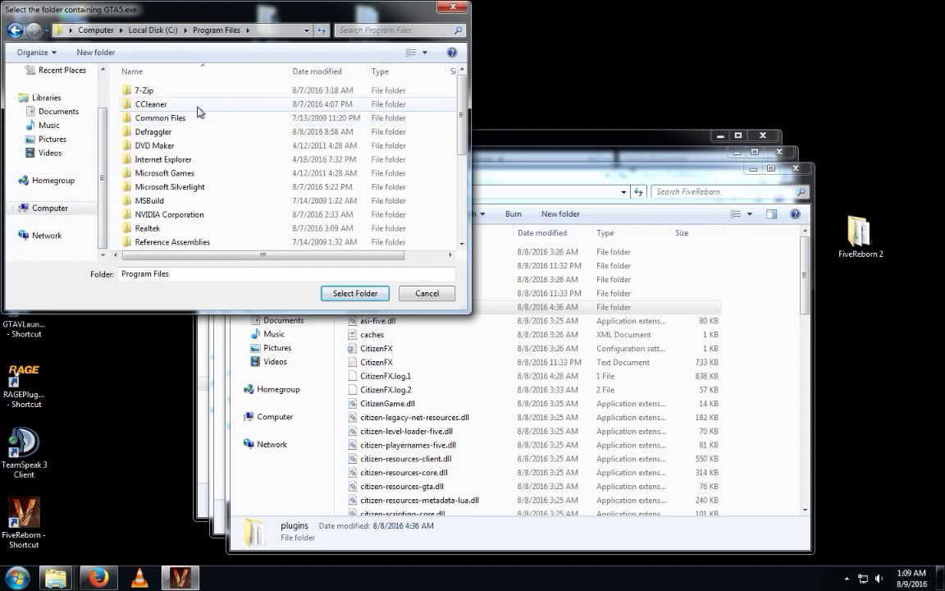
scroll(189, 131, down, 3)
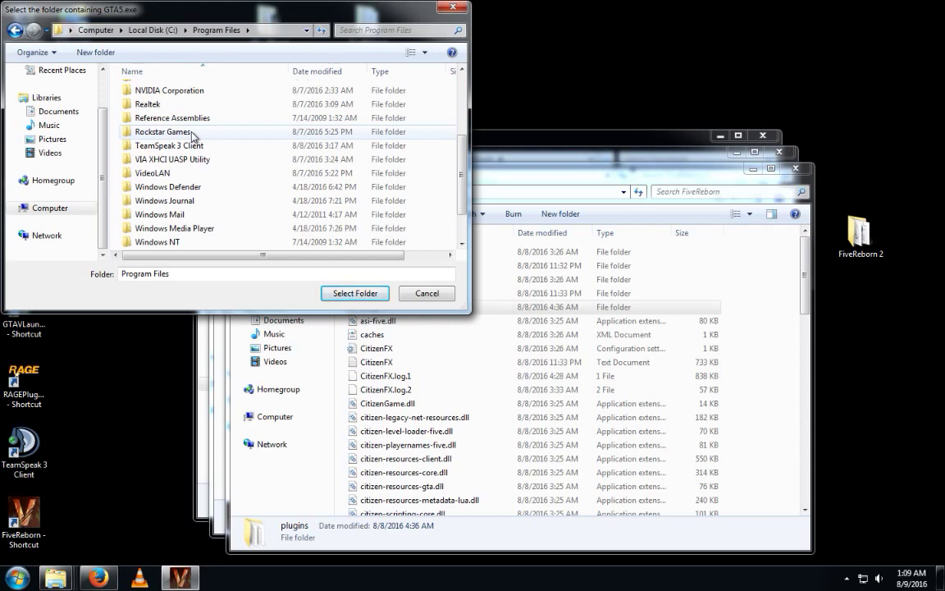
double_click(193, 136)
click(190, 92)
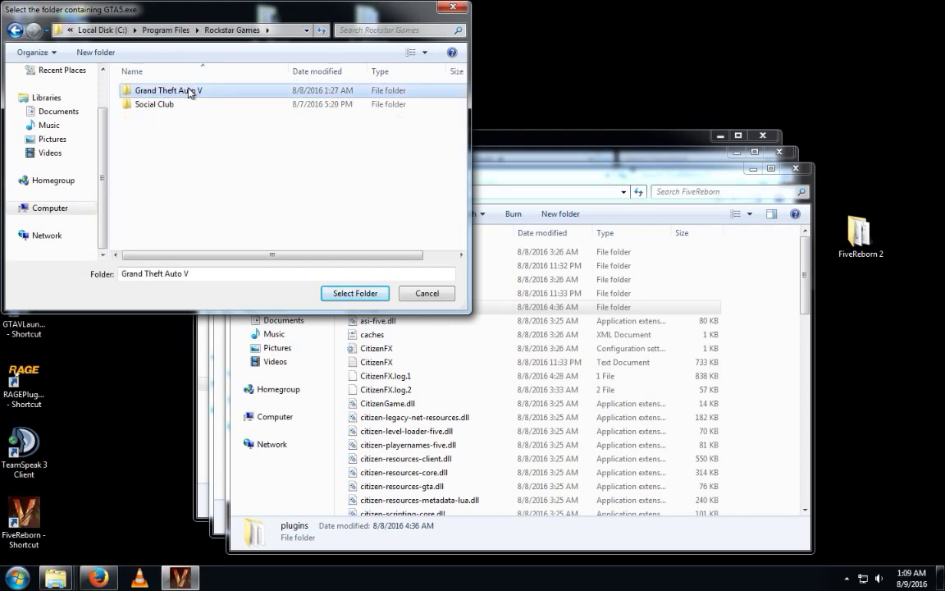
click(356, 293)
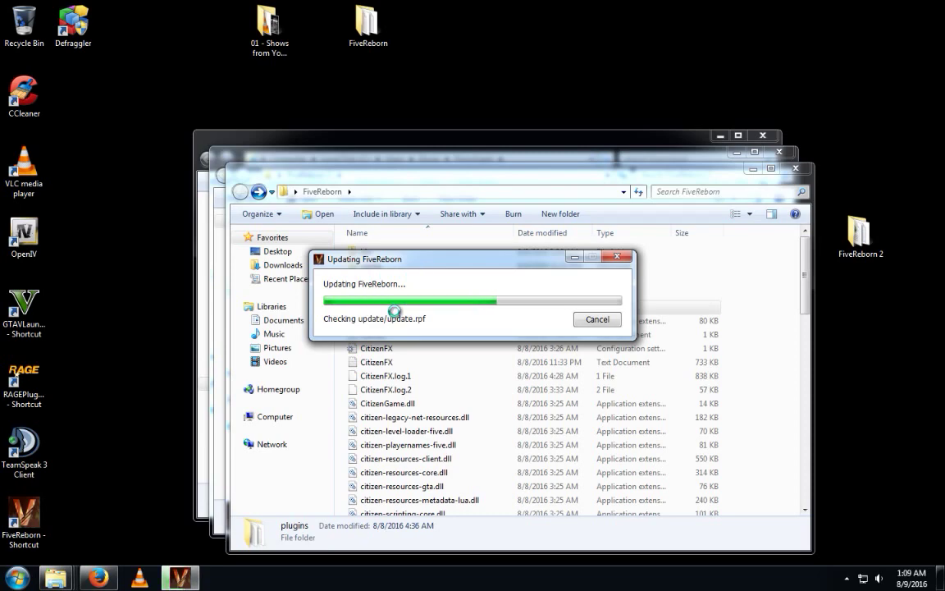
Step: Close the open folder windows, then show the details of the game cache update and accept it
click(794, 167)
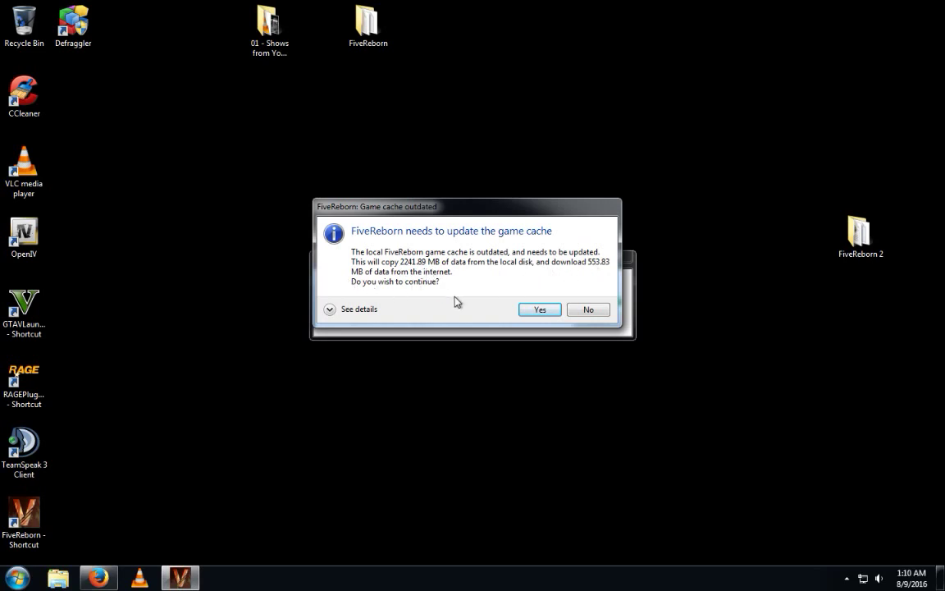
click(354, 316)
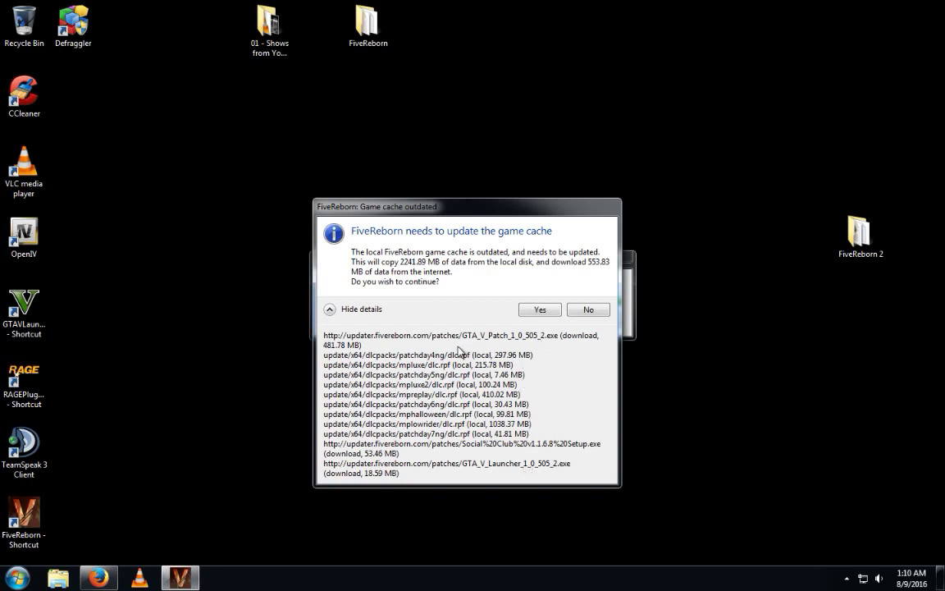
click(540, 309)
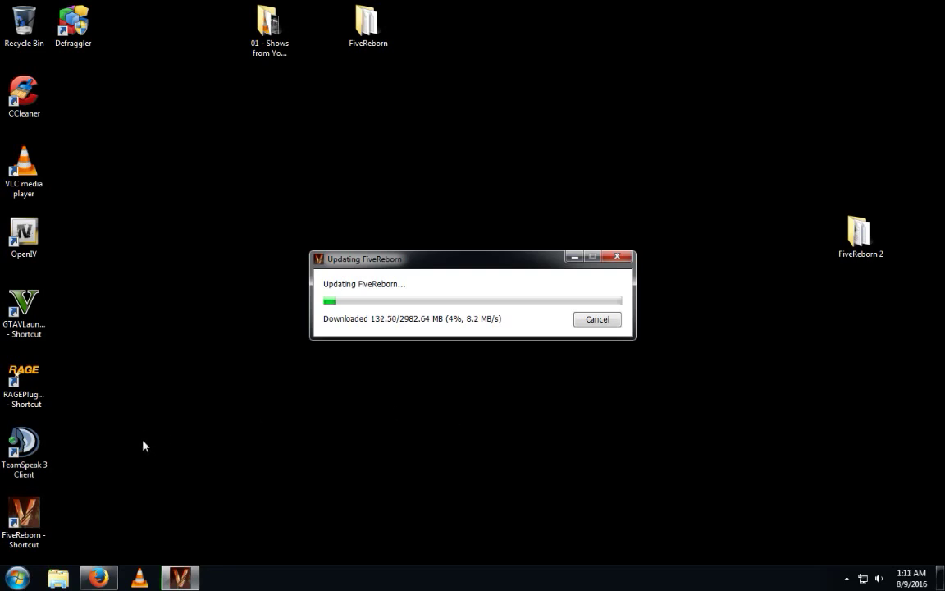
click(97, 579)
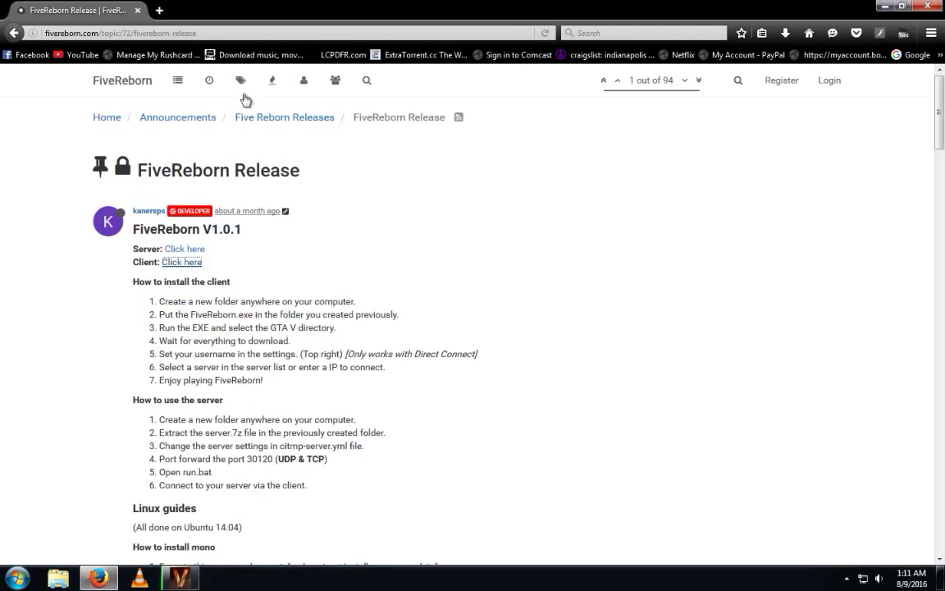
click(159, 10)
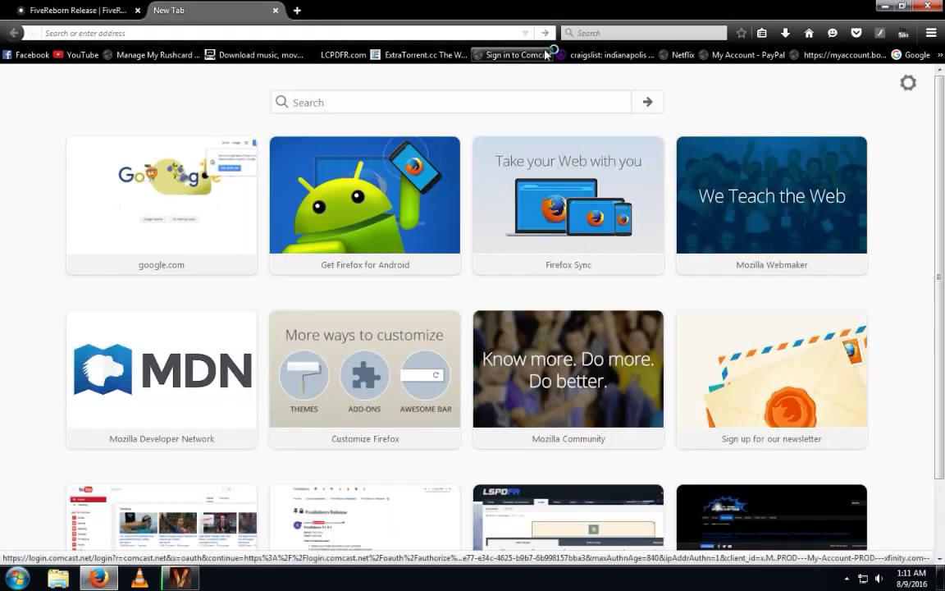
click(15, 59)
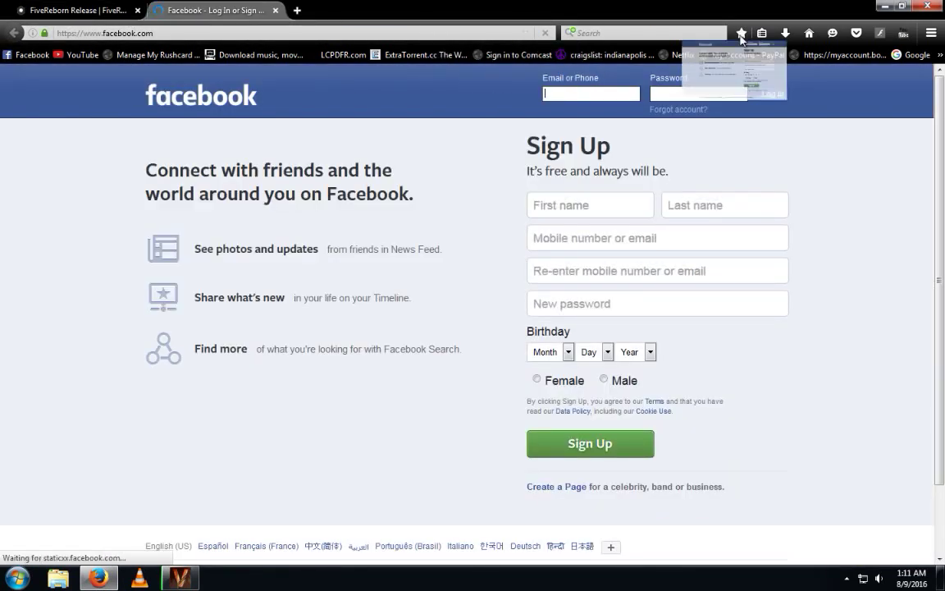
key(ctrl+w)
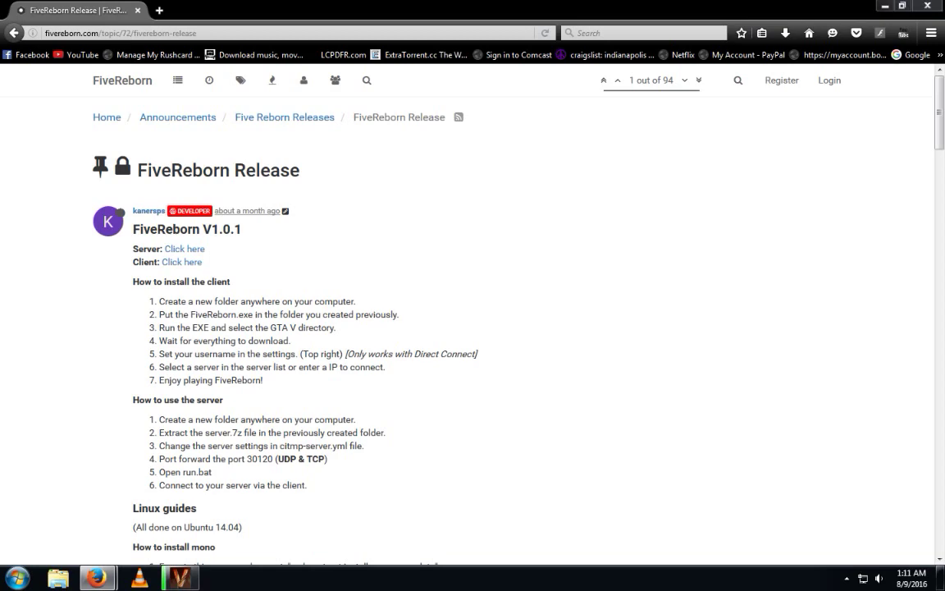
Step: Close the browser and create a folder named plugins inside the FiveReborn 2 folder on the desktop
click(927, 7)
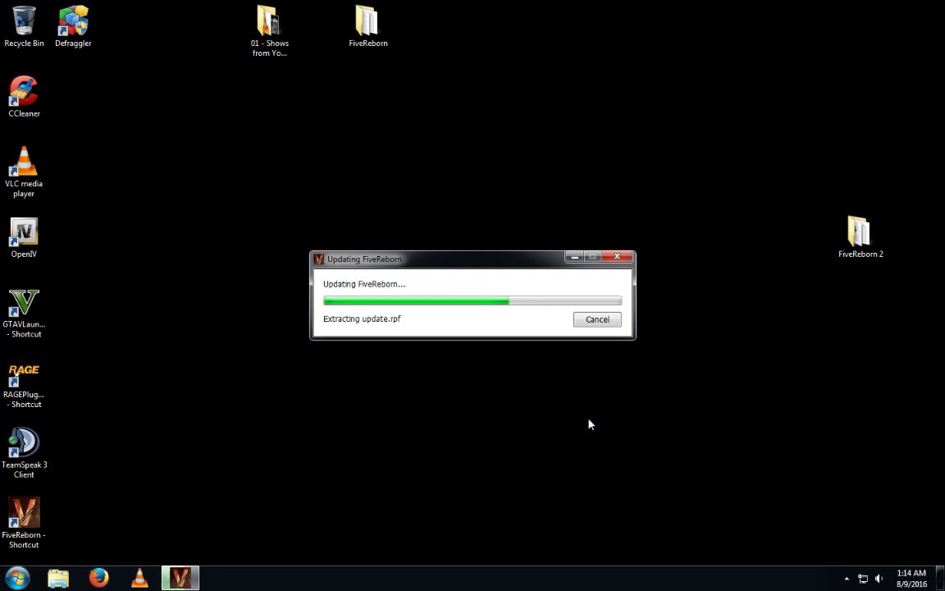
click(862, 238)
double_click(862, 238)
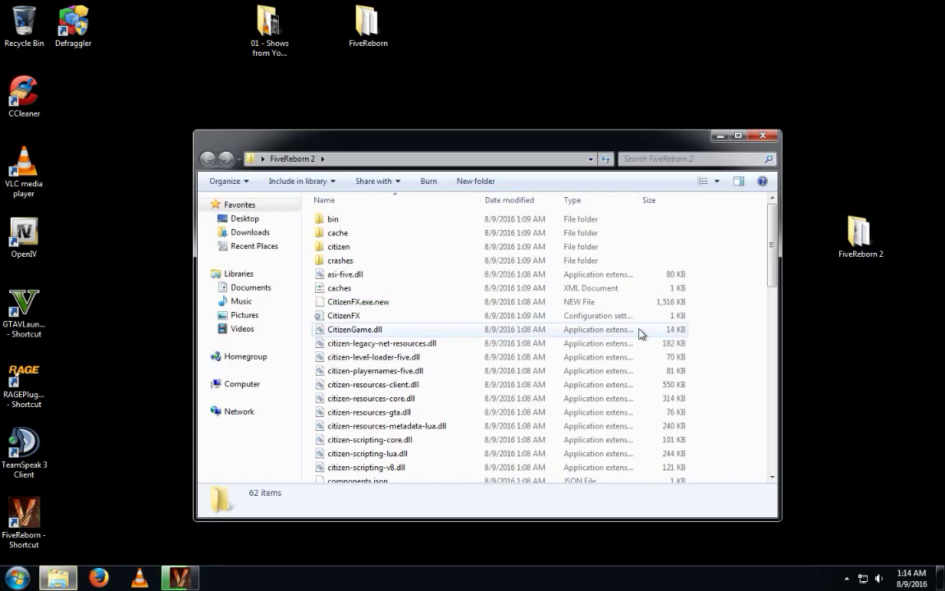
right_click(736, 332)
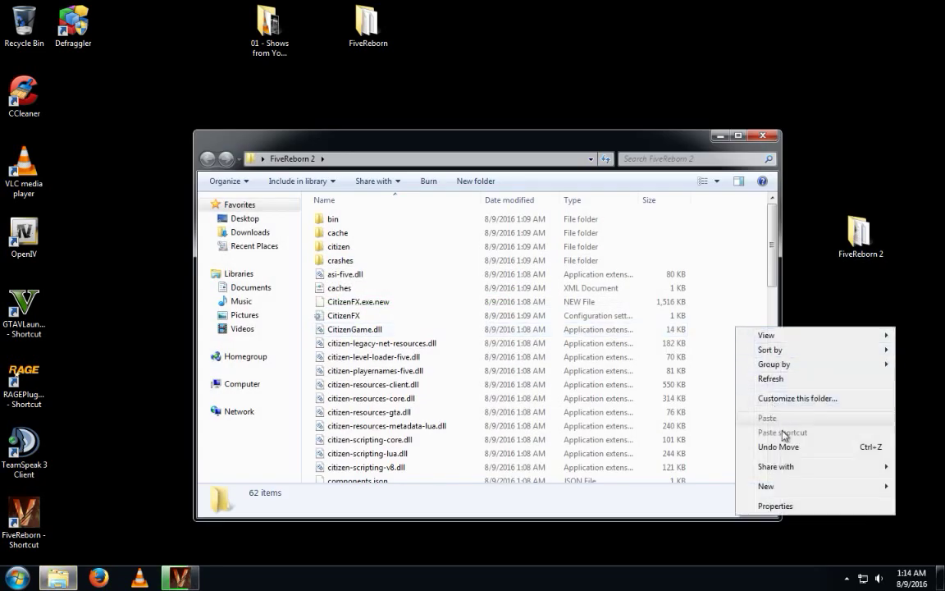
mouse_move(759, 485)
click(675, 367)
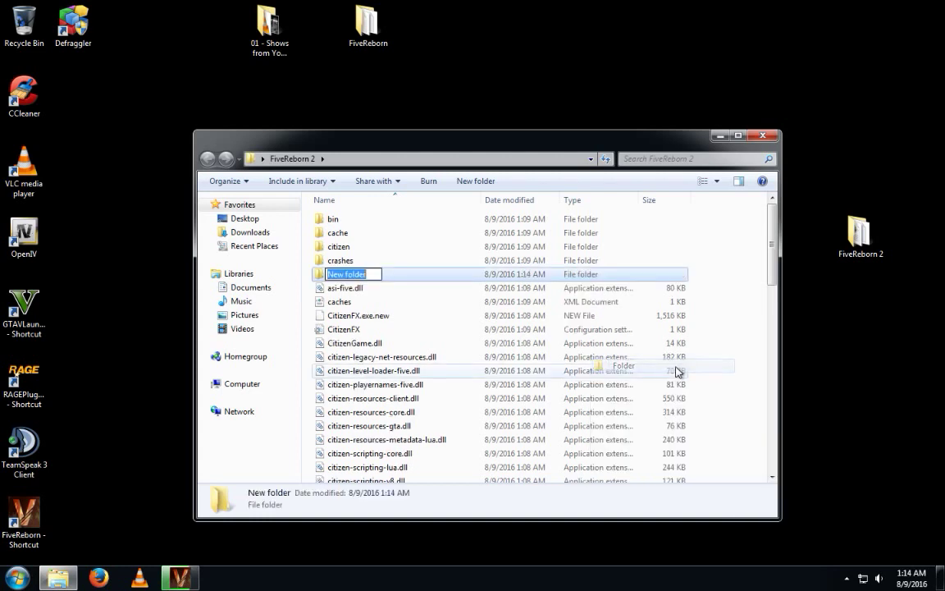
text(plugins)
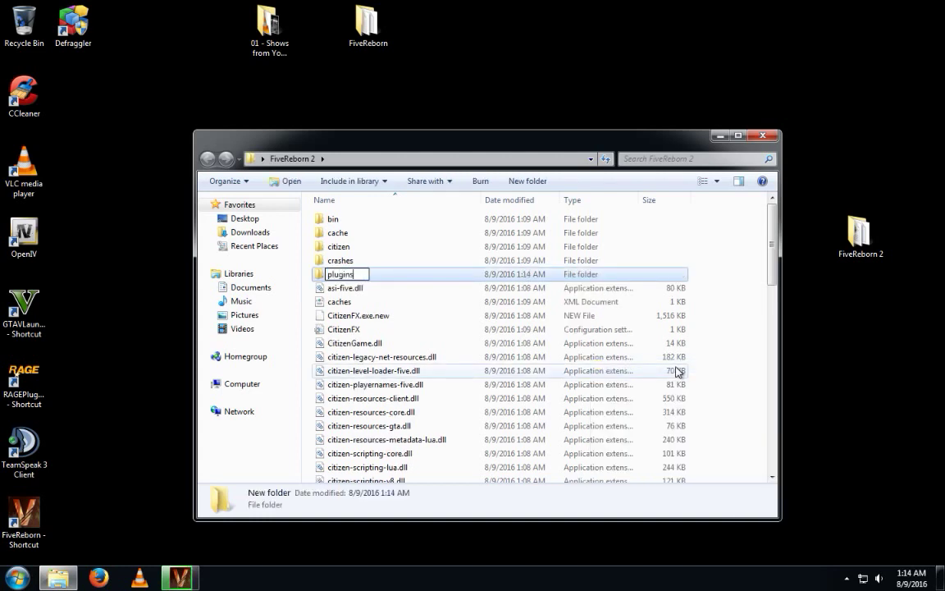
key(Return)
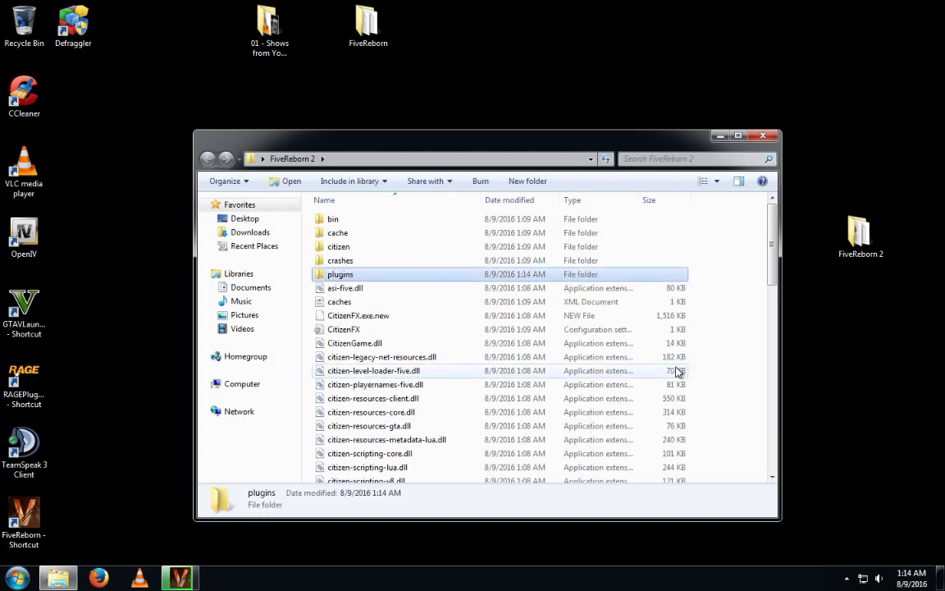
Step: Move TrainerV.asi and trainerv from the original FiveReborn plugins folder into the new FiveReborn 2 plugins folder, and close both folder windows
double_click(545, 274)
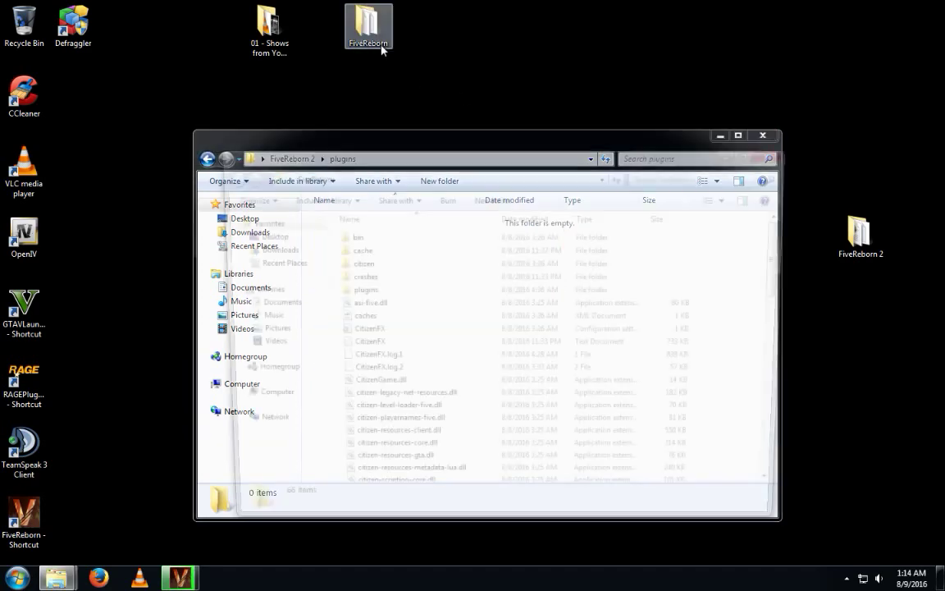
double_click(382, 50)
double_click(382, 294)
drag(381, 295, 394, 211)
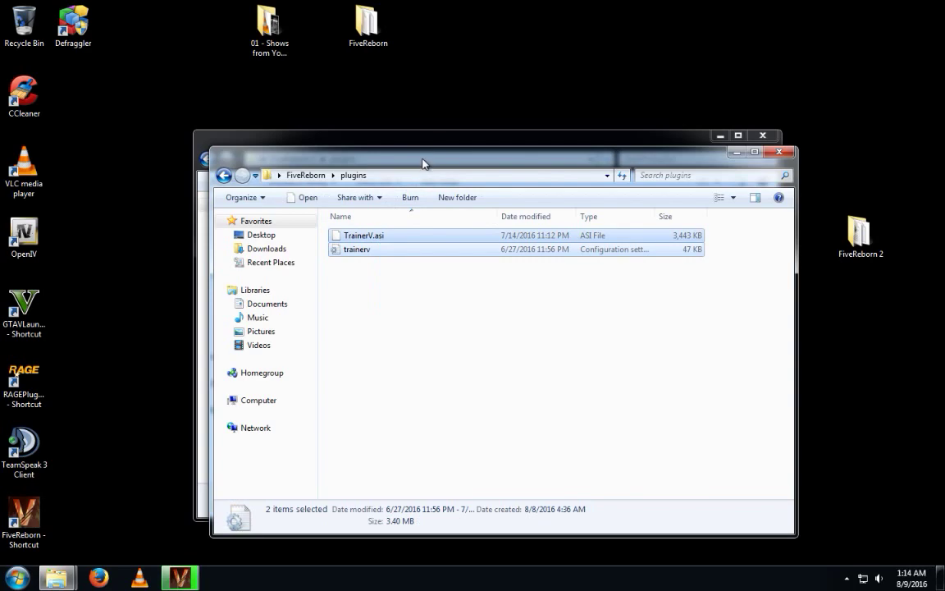
drag(424, 164, 481, 358)
drag(413, 469, 380, 290)
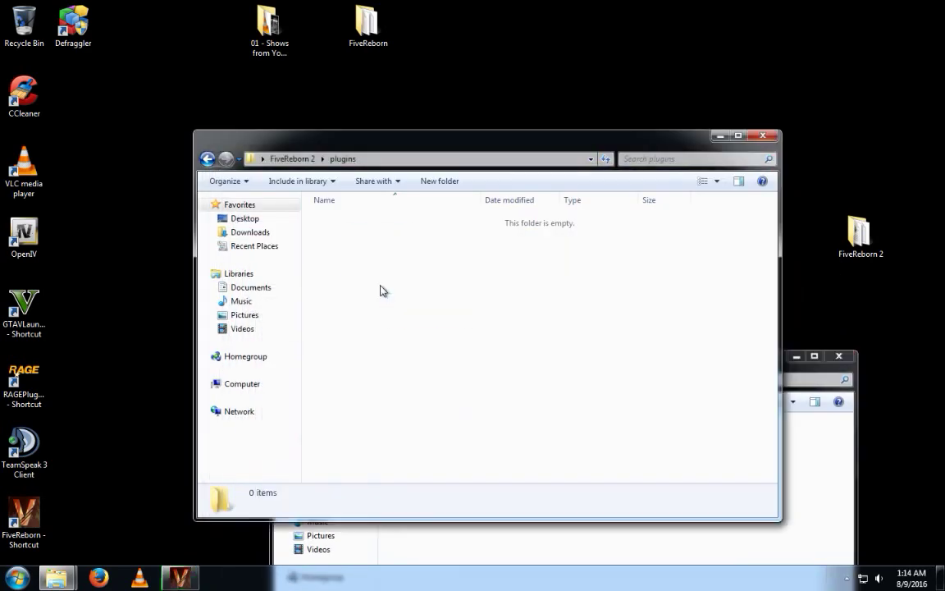
click(763, 136)
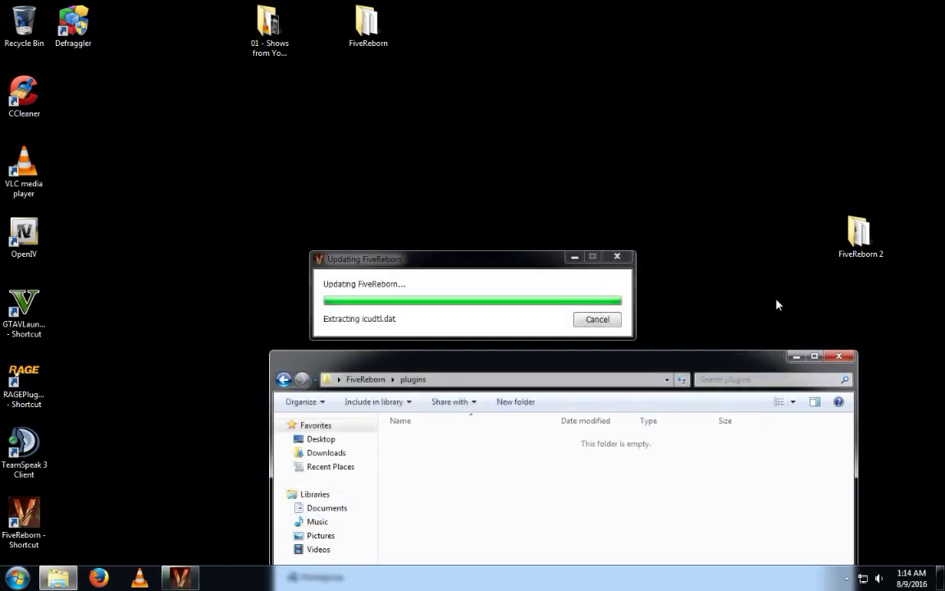
click(847, 354)
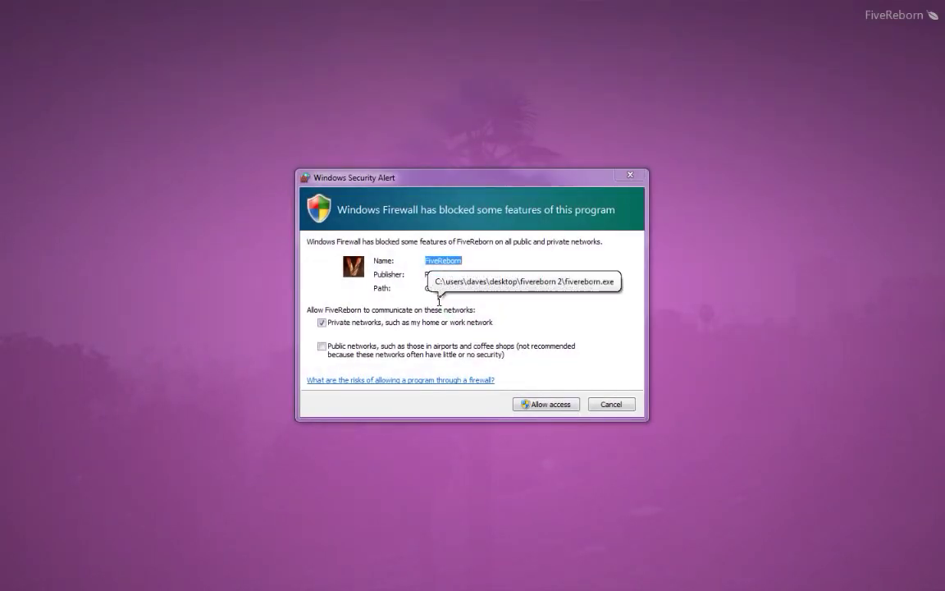
Step: Allow FiveReborn through the Windows Firewall on public networks as well as private ones
click(322, 345)
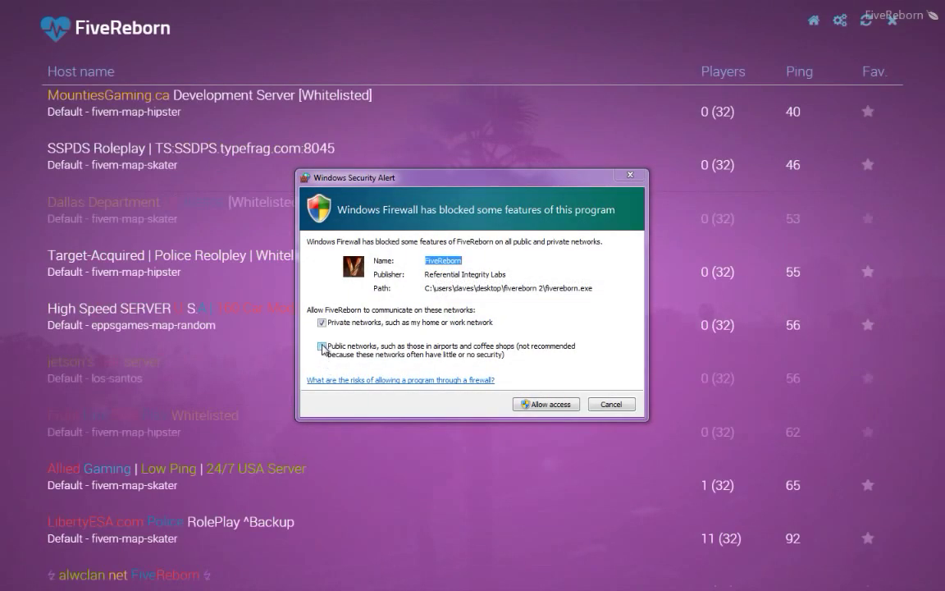
click(534, 407)
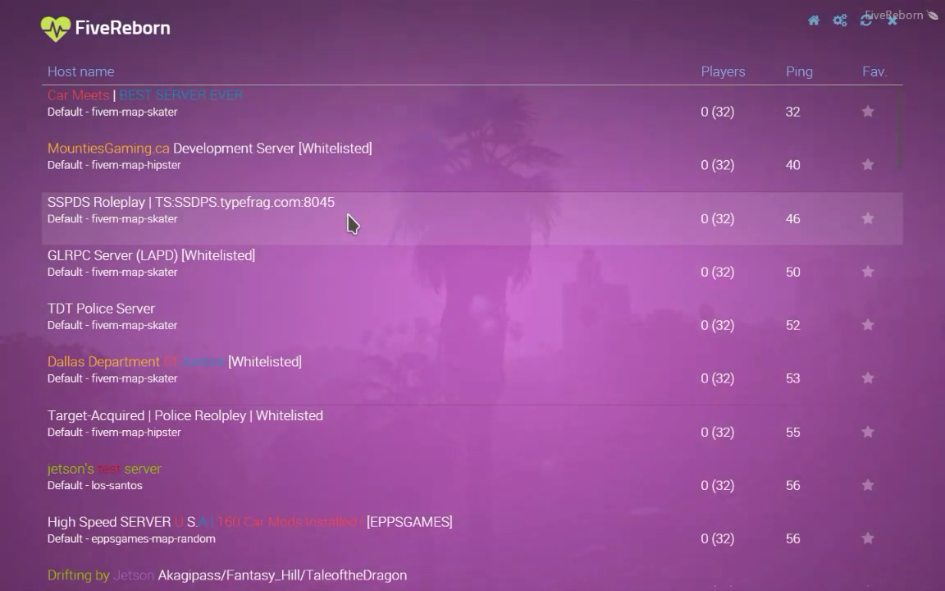
Step: Examine the FiveReborn server list with its player counts and pings, and dismiss the log file error
scroll(350, 288, down, 1)
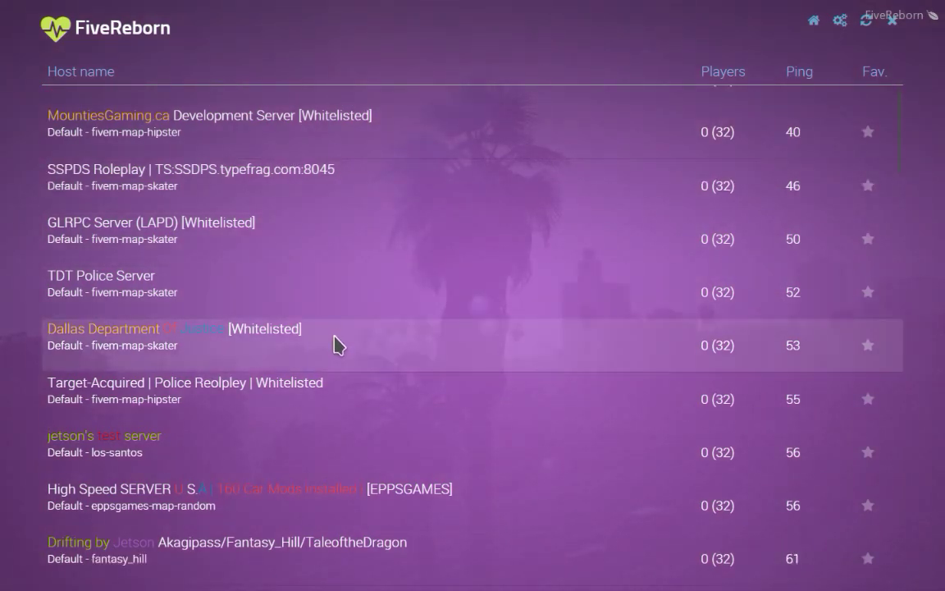
scroll(336, 345, down, 5)
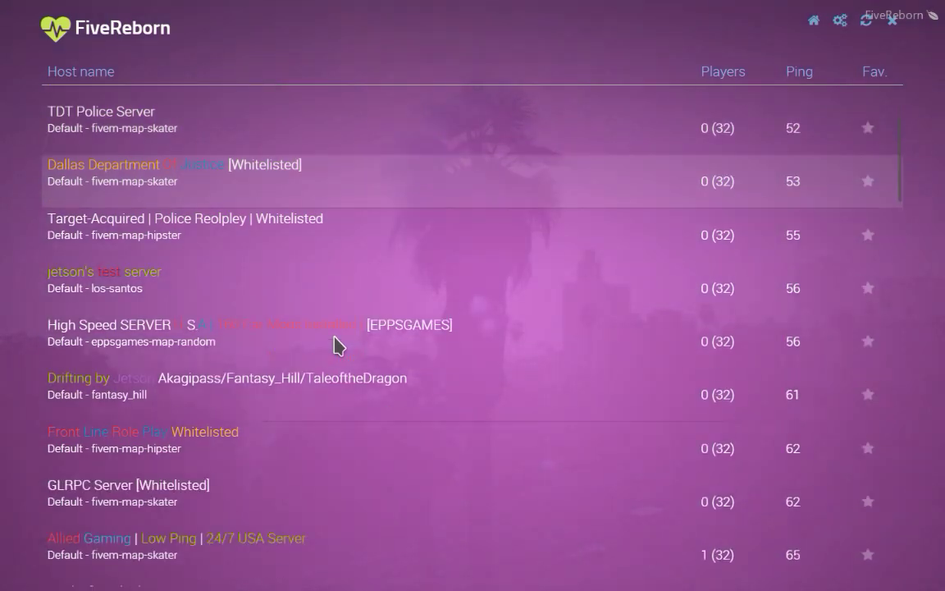
scroll(337, 345, down, 1)
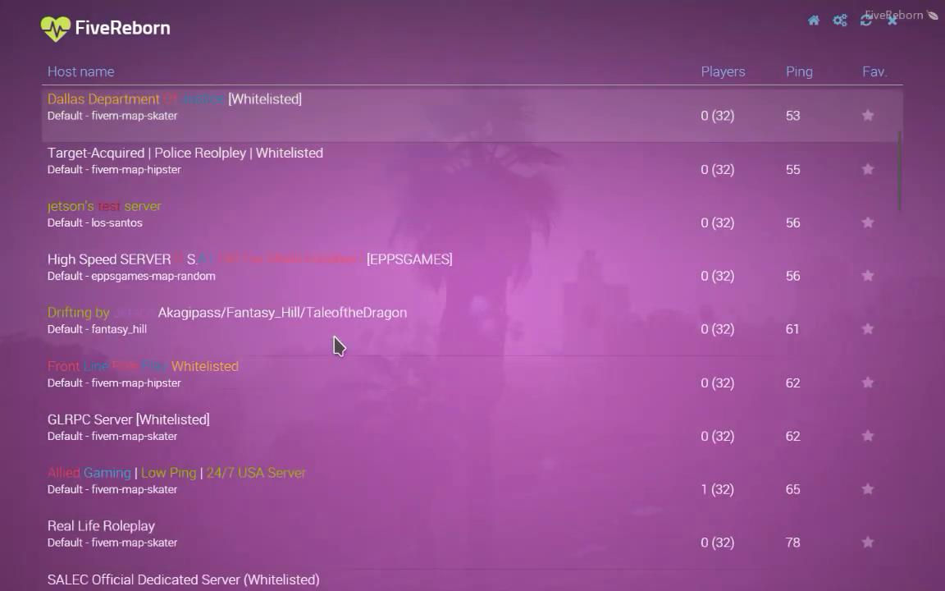
scroll(336, 344, down, 1)
scroll(336, 345, down, 1)
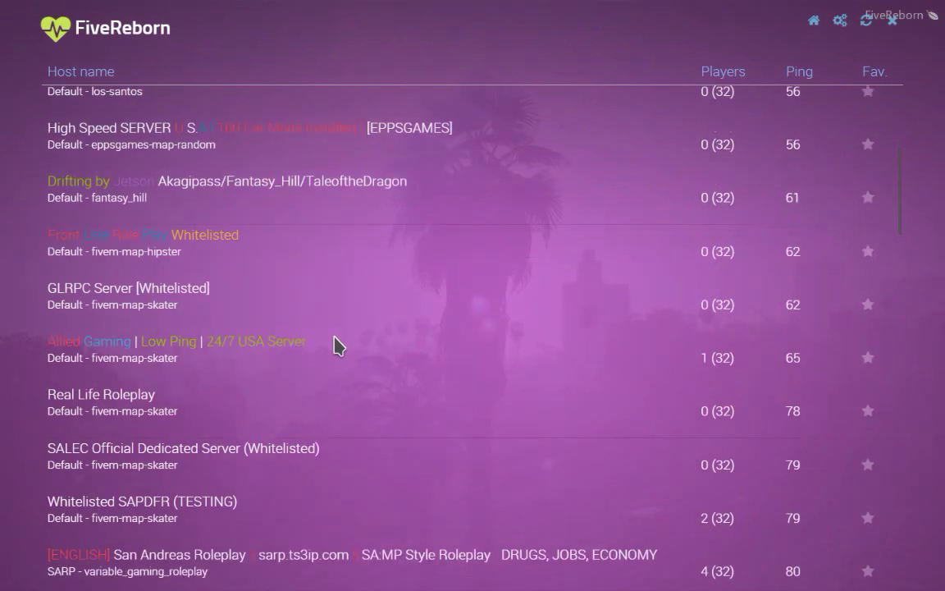
scroll(336, 345, down, 1)
scroll(337, 344, down, 2)
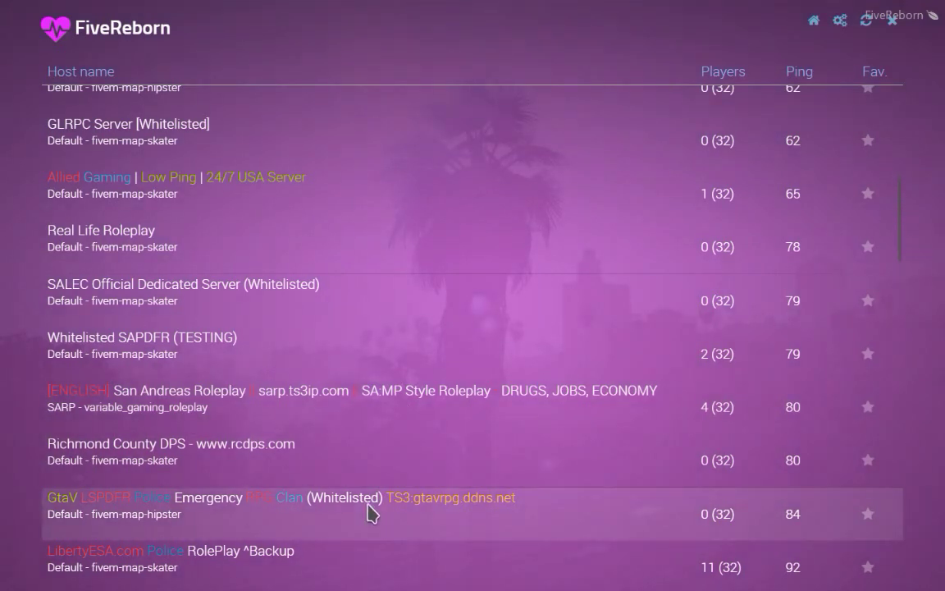
scroll(369, 513, down, 1)
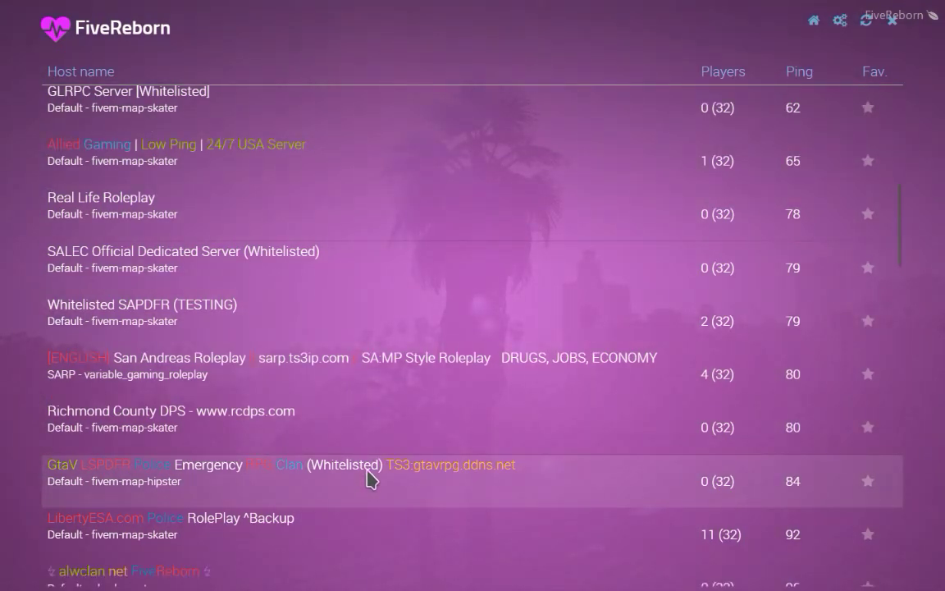
scroll(367, 479, down, 3)
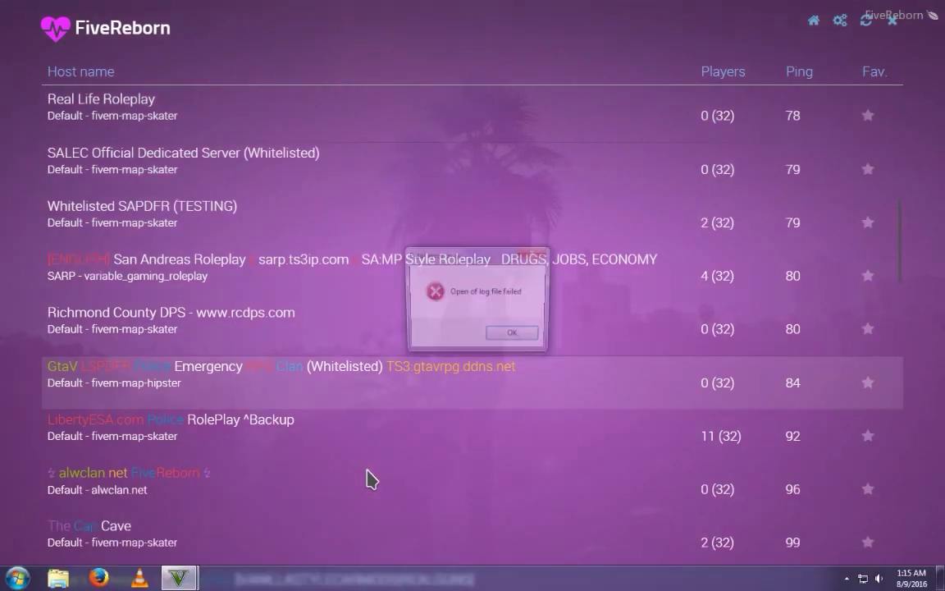
click(513, 337)
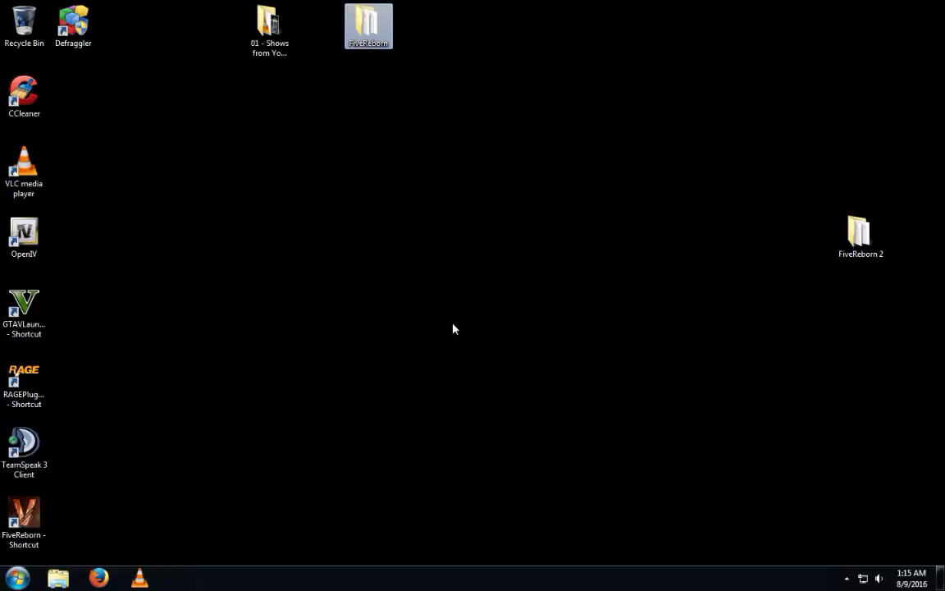
Step: Run the FiveReborn application from the original FiveReborn desktop folder and minimise the folder window
double_click(375, 35)
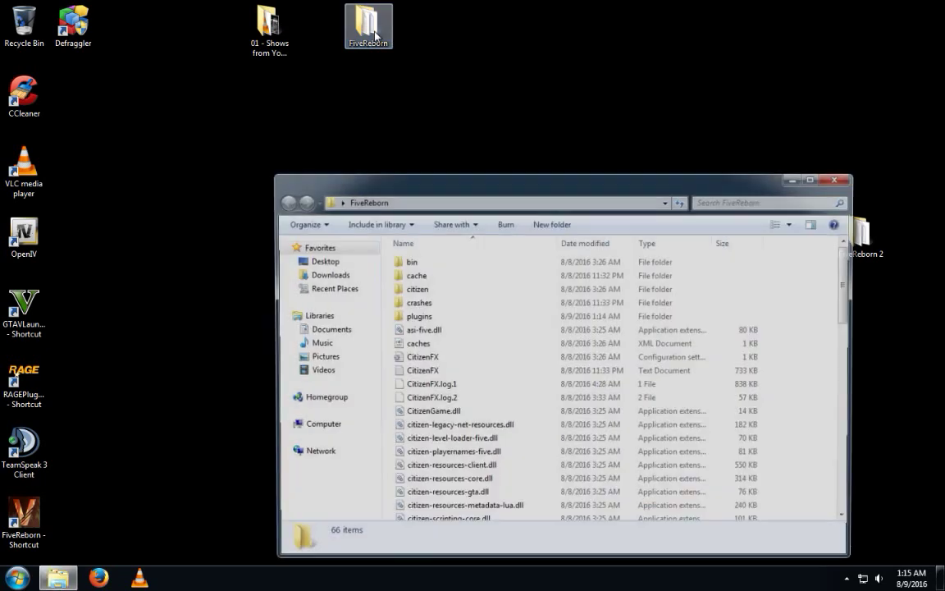
scroll(509, 355, down, 5)
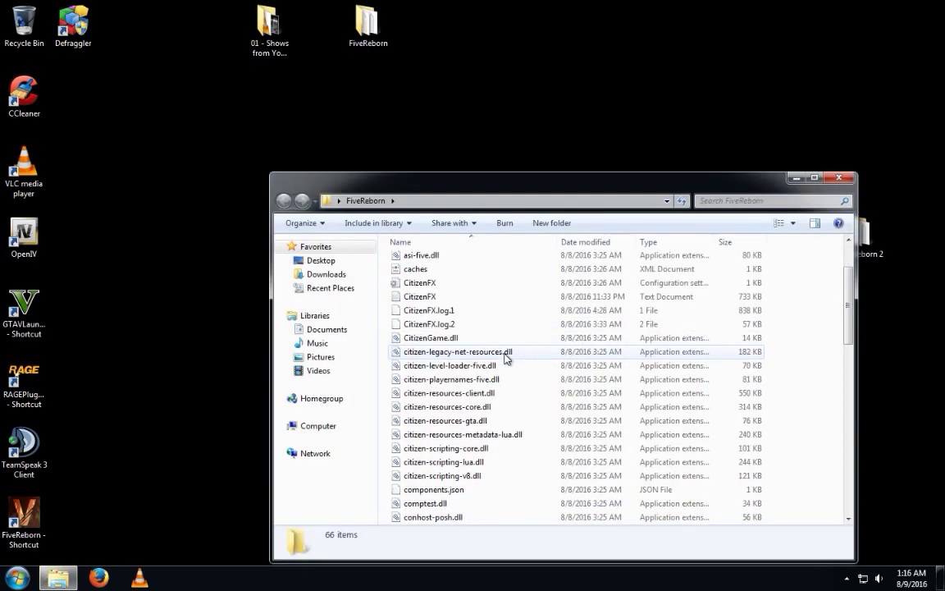
double_click(485, 447)
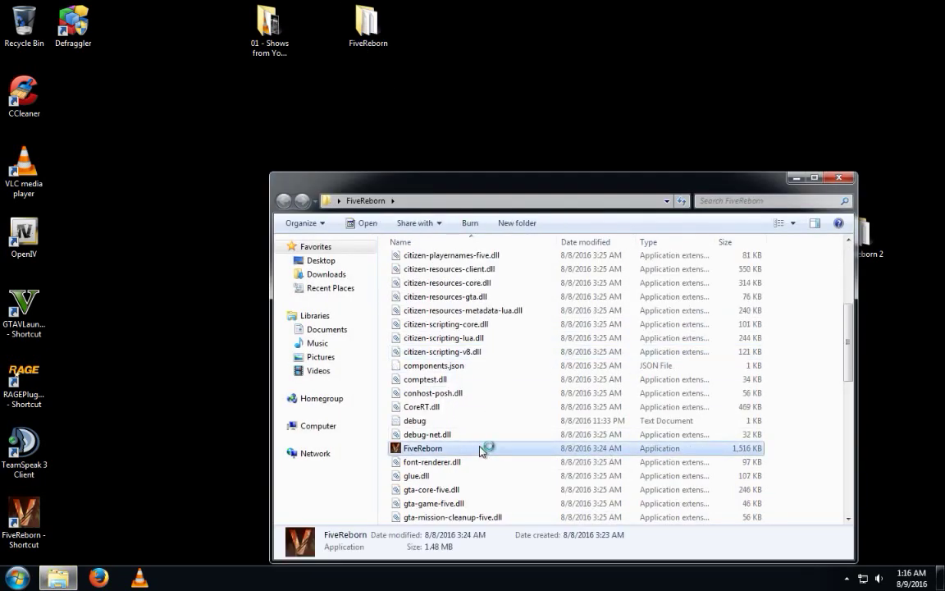
click(794, 178)
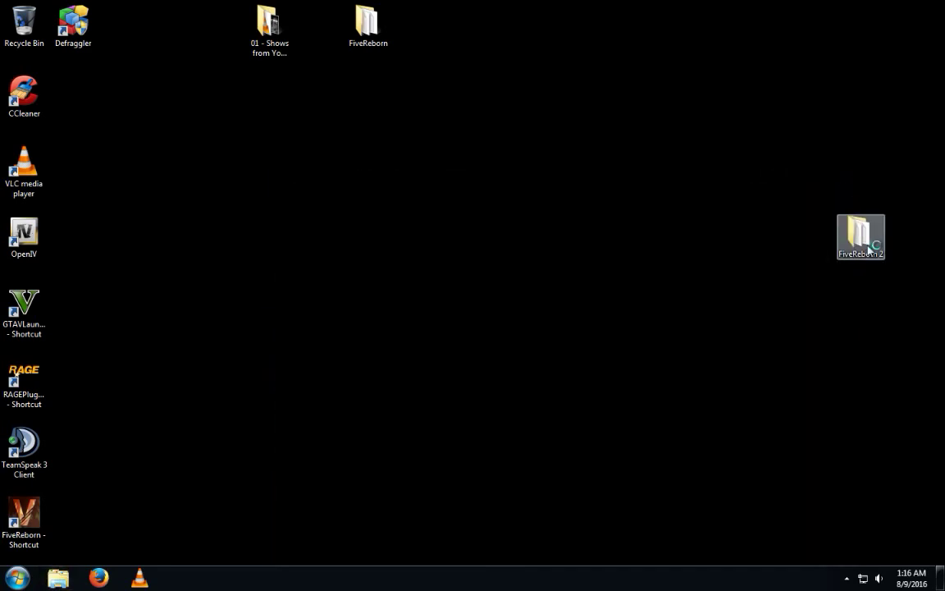
Step: Delete the FiveReborn 2 folder from the desktop
right_click(871, 248)
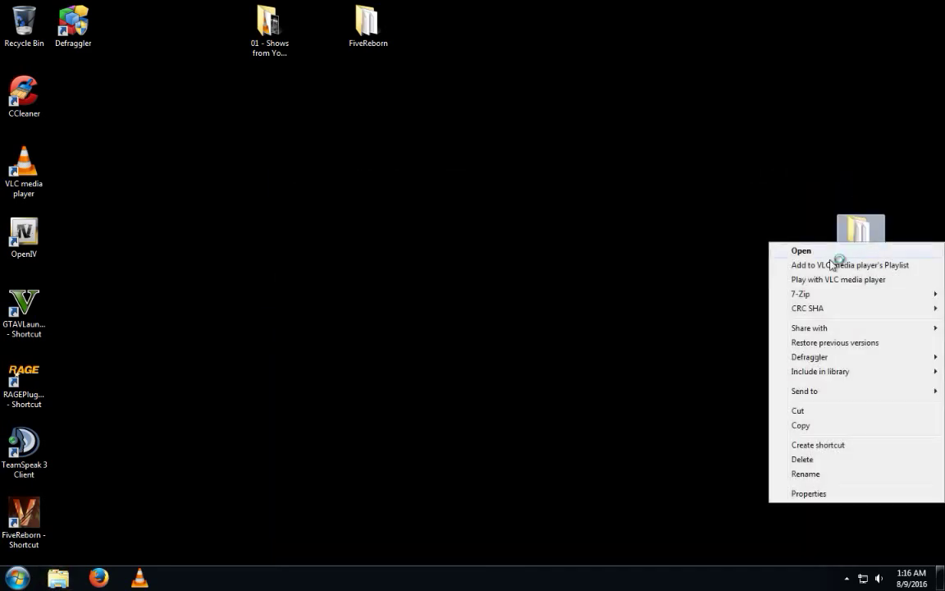
click(820, 460)
click(538, 330)
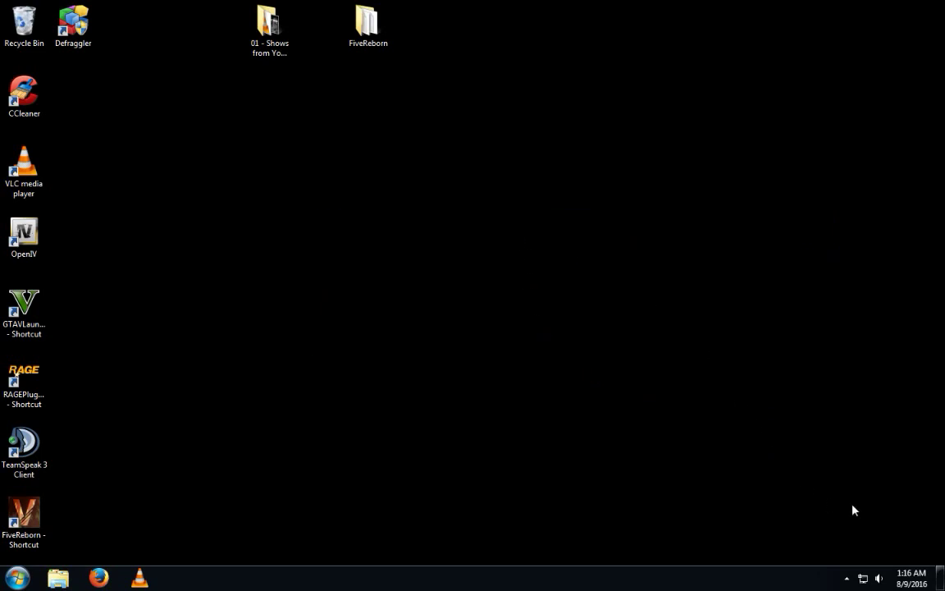
click(850, 579)
click(625, 379)
click(847, 577)
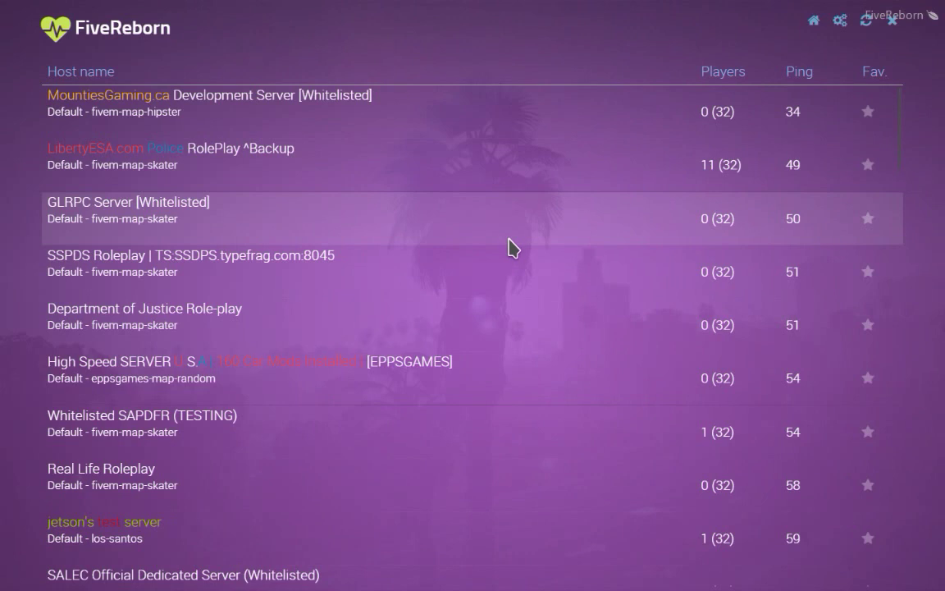
Step: Join the High Speed SERVER [EPPSGAMES] from the FiveReborn server list
click(423, 373)
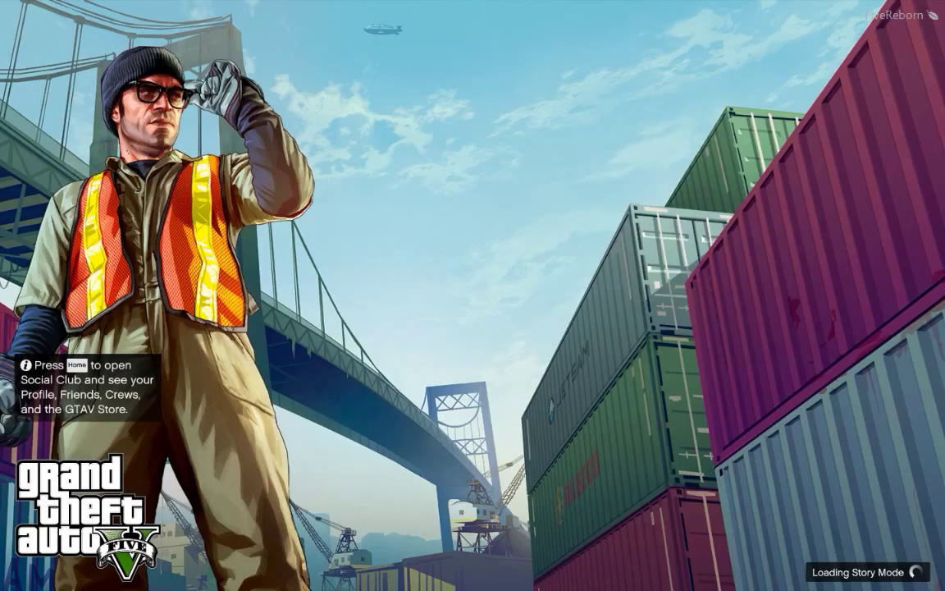